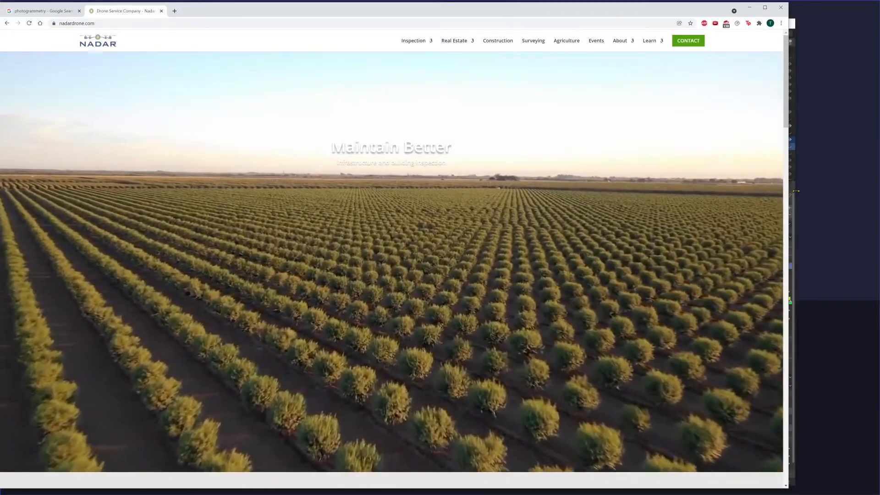
- Switch to Blender, hide the scene_mesh_decimated_textured terrain and show the Slope mesh in its place
{"action": "left_click", "coordinate": [792, 215]}
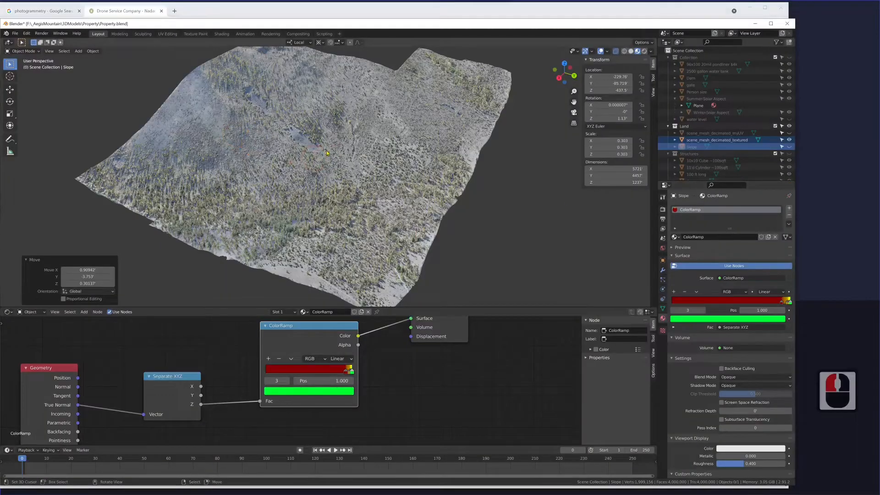
{"action": "mouse_move", "coordinate": [348, 184]}
{"action": "middle_mouse_down"}
{"action": "mouse_move", "coordinate": [190, 147]}
{"action": "mouse_move", "coordinate": [137, 151]}
{"action": "mouse_move", "coordinate": [330, 154]}
{"action": "mouse_move", "coordinate": [345, 199]}
{"action": "middle_mouse_up"}
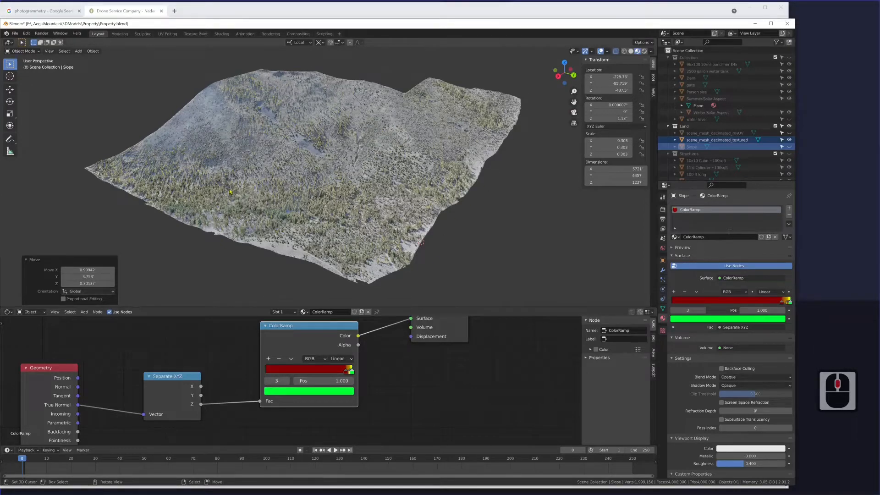
{"action": "left_click", "coordinate": [124, 11]}
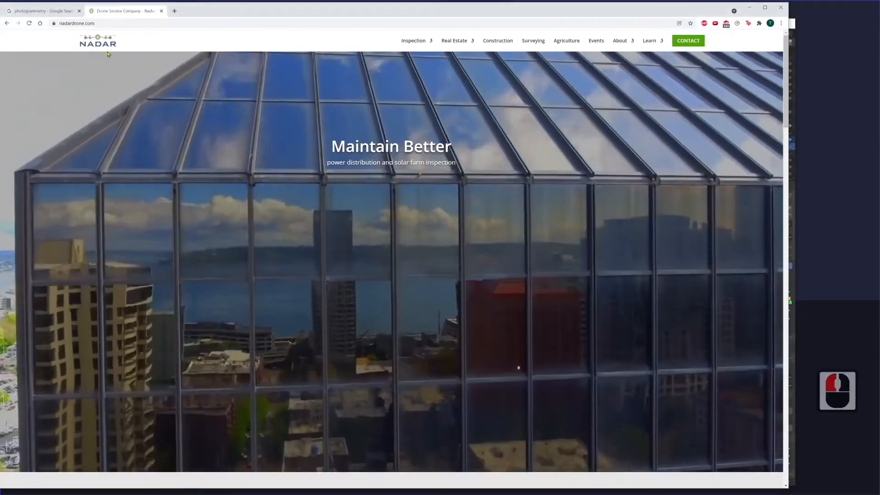
{"action": "left_click", "coordinate": [792, 151]}
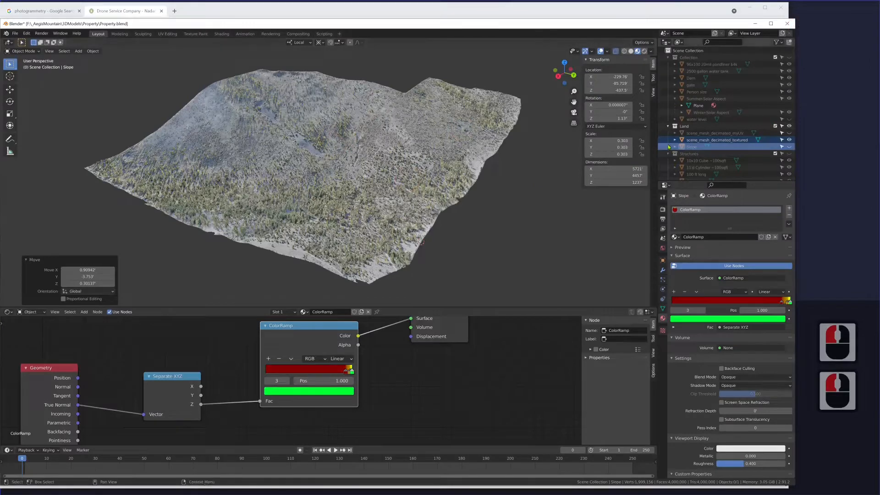
{"action": "left_click", "coordinate": [789, 140]}
{"action": "left_click", "coordinate": [790, 146]}
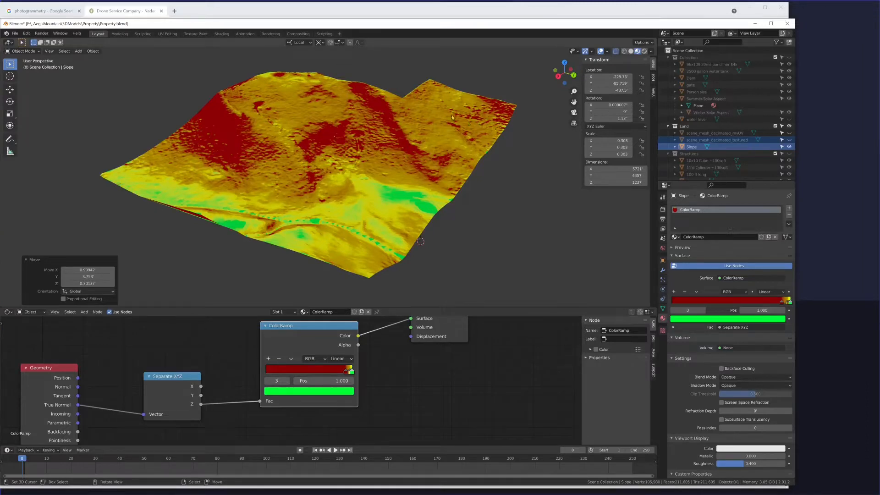
- Examine the Slope mesh's colour-coded steep and flat areas from several angles, briefly comparing it with solid shading
{"action": "mouse_move", "coordinate": [452, 117]}
{"action": "middle_mouse_down"}
{"action": "mouse_move", "coordinate": [371, 156]}
{"action": "mouse_move", "coordinate": [382, 159]}
{"action": "mouse_move", "coordinate": [341, 182]}
{"action": "mouse_move", "coordinate": [373, 163]}
{"action": "mouse_move", "coordinate": [338, 197]}
{"action": "mouse_move", "coordinate": [359, 156]}
{"action": "mouse_move", "coordinate": [379, 171]}
{"action": "mouse_move", "coordinate": [379, 161]}
{"action": "mouse_move", "coordinate": [353, 157]}
{"action": "mouse_move", "coordinate": [454, 115]}
{"action": "middle_mouse_up"}
{"action": "left_click", "coordinate": [631, 51]}
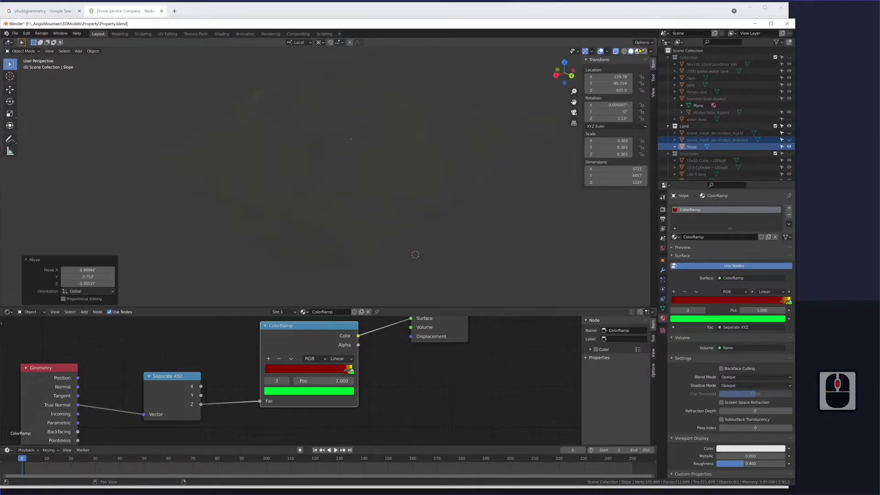
{"action": "left_click", "coordinate": [638, 51]}
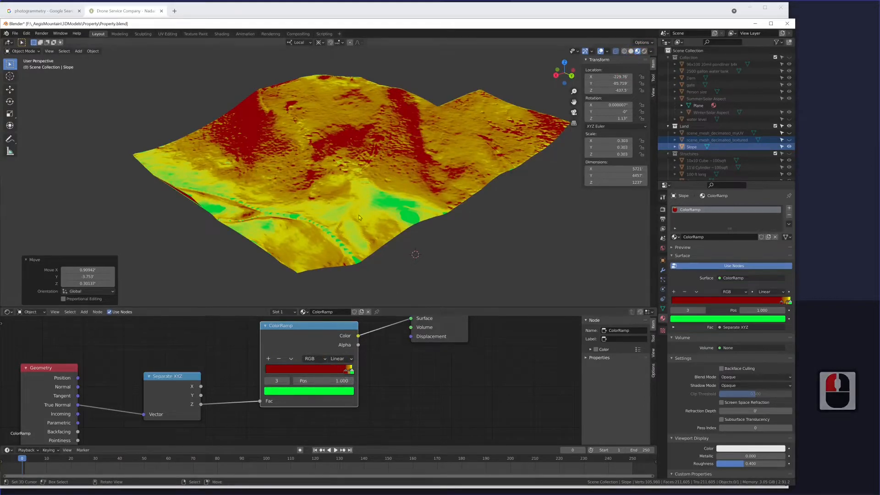
{"action": "middle_click_drag", "start_coordinate": [393, 200], "coordinate": [421, 212]}
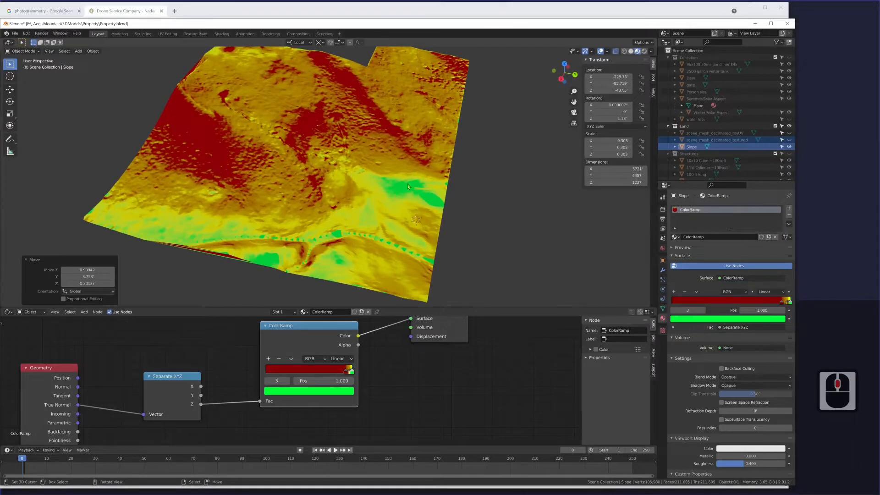
{"action": "middle_click_drag", "start_coordinate": [196, 167], "coordinate": [289, 159]}
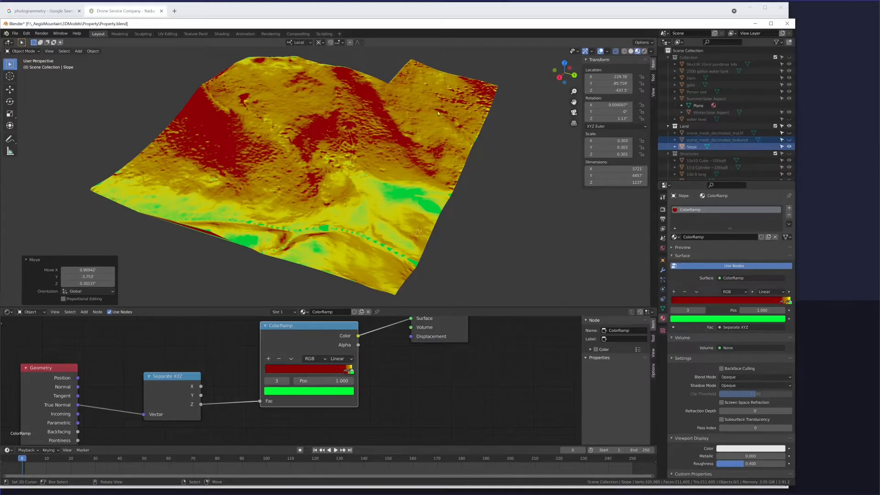
{"action": "left_click_drag", "start_coordinate": [413, 22], "coordinate": [409, 22]}
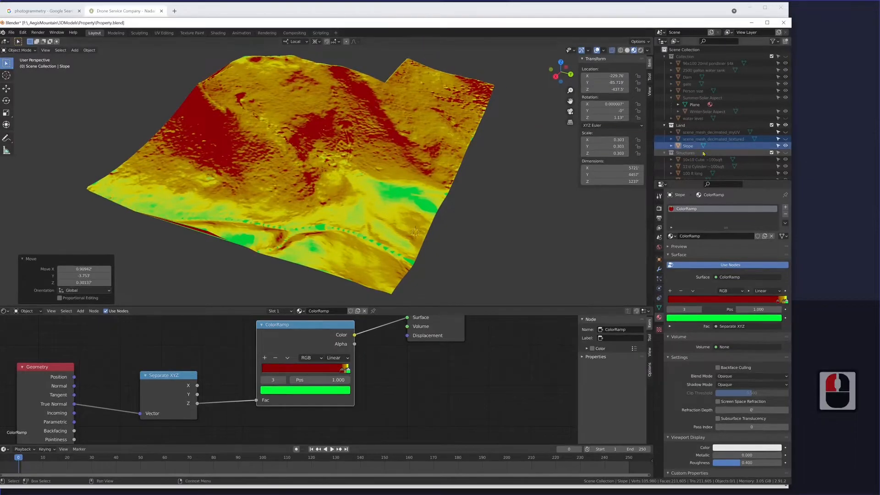
- Show scene_mesh_decimated_myUV instead of the Slope mesh and inspect the wooded valley around the pale track up close
{"action": "left_click", "coordinate": [786, 139]}
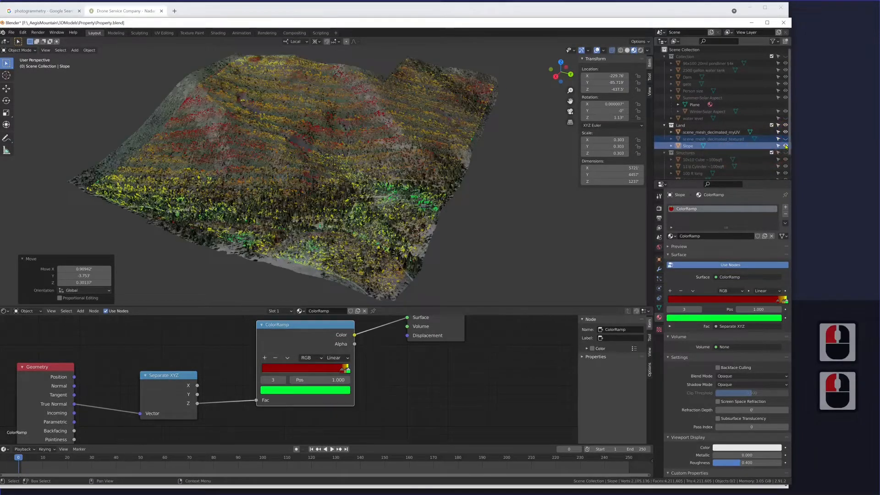
{"action": "left_click", "coordinate": [786, 145]}
{"action": "scroll", "coordinate": [348, 151], "scroll_direction": "up", "scroll_amount": 6}
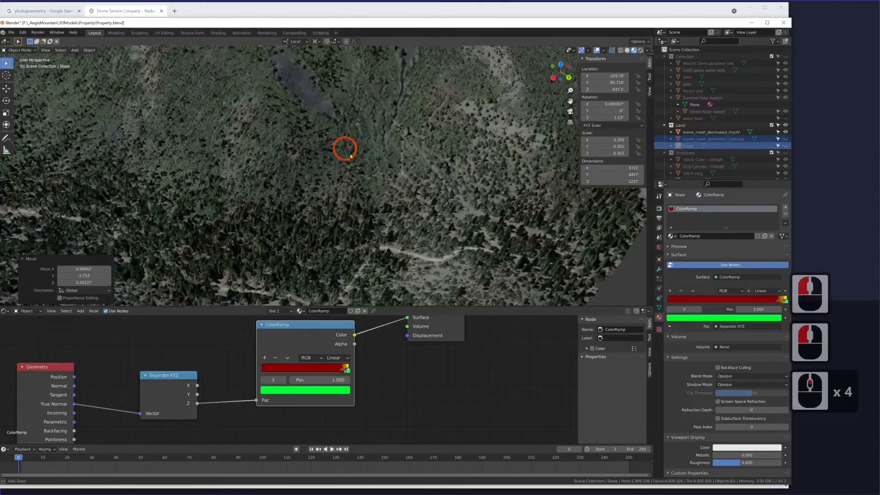
{"action": "middle_click_drag", "start_coordinate": [350, 155], "coordinate": [354, 157]}
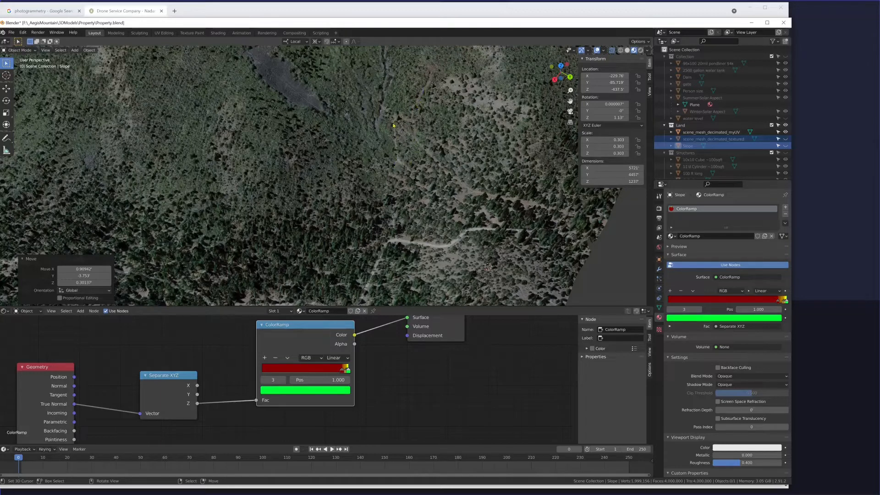
{"action": "scroll", "coordinate": [397, 147], "scroll_direction": "up", "scroll_amount": 4}
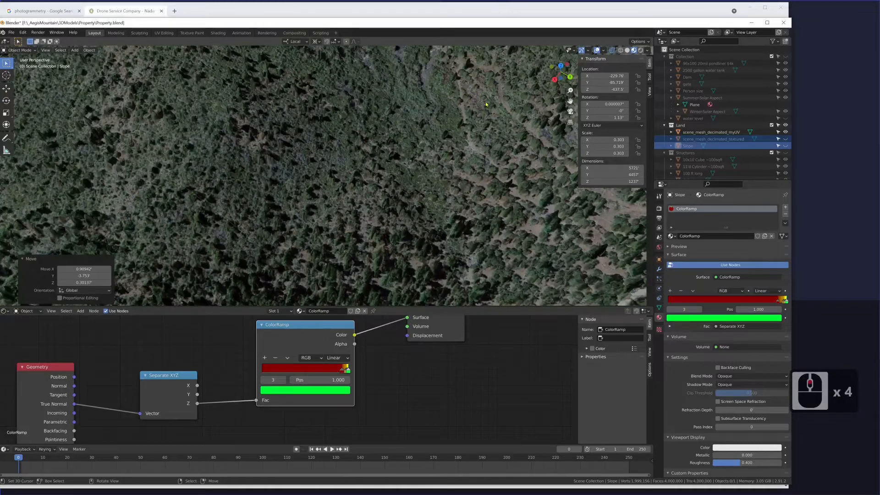
{"action": "scroll", "coordinate": [485, 103], "scroll_direction": "down", "scroll_amount": 2}
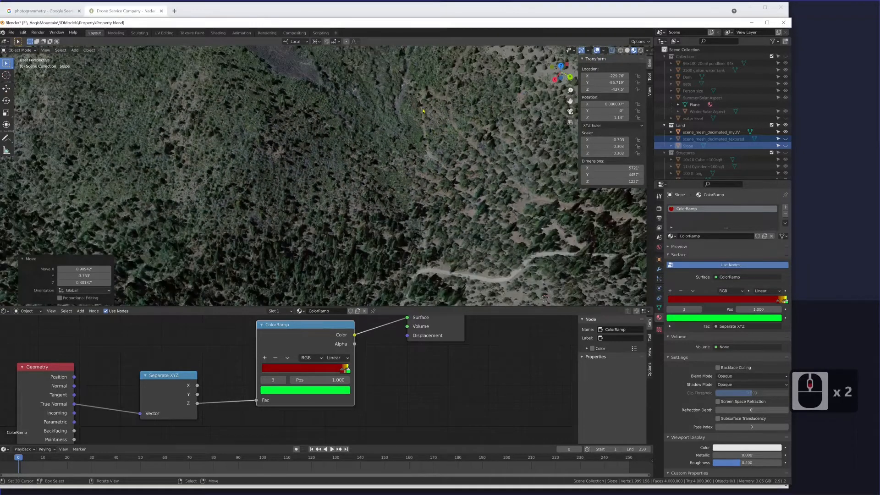
- Bring back the Slope mesh in place of scene_mesh_decimated_myUV, compare the two overlaid, and examine the slope colours around the valley
{"action": "left_click", "coordinate": [786, 132]}
{"action": "left_click", "coordinate": [786, 146]}
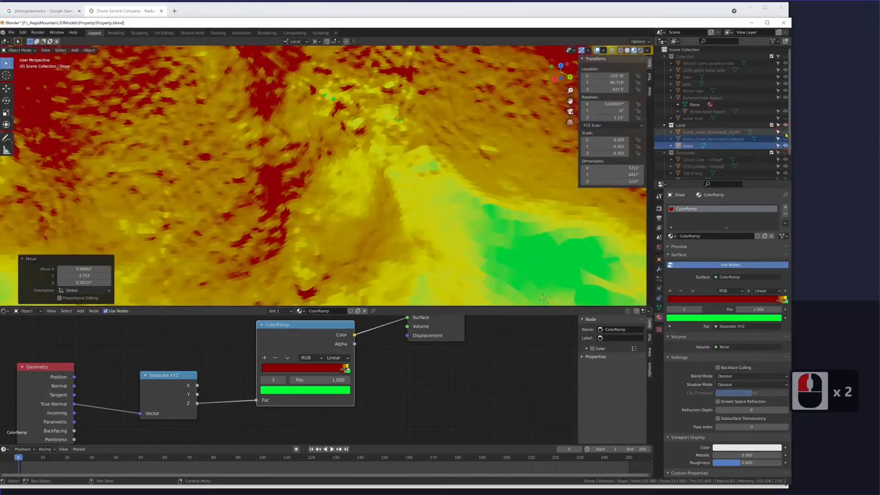
{"action": "left_click", "coordinate": [785, 132]}
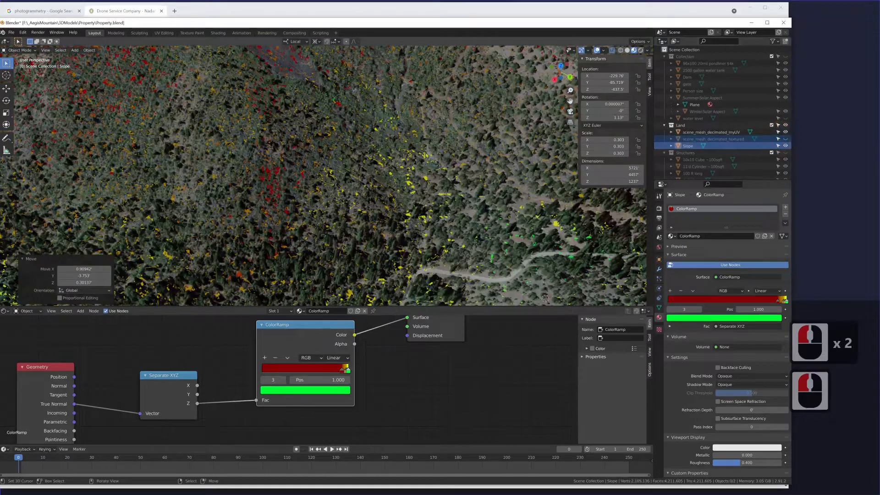
{"action": "left_click", "coordinate": [785, 132]}
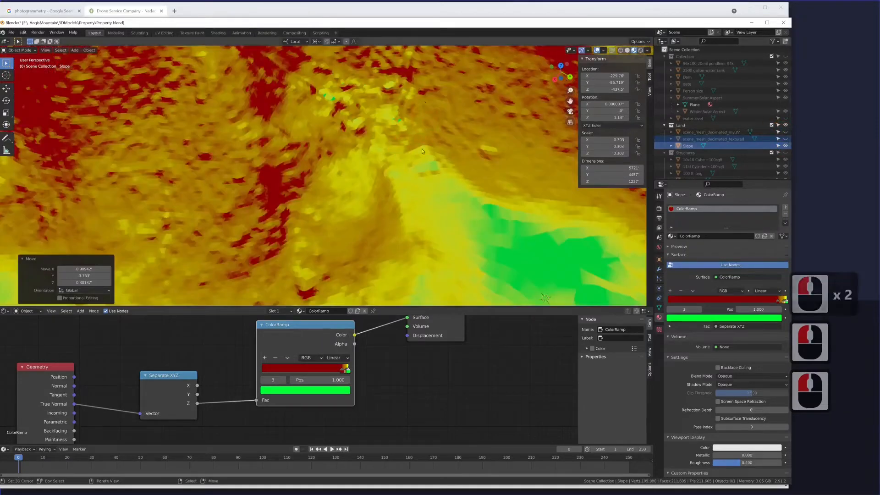
{"action": "scroll", "coordinate": [431, 139], "scroll_direction": "down", "scroll_amount": 5}
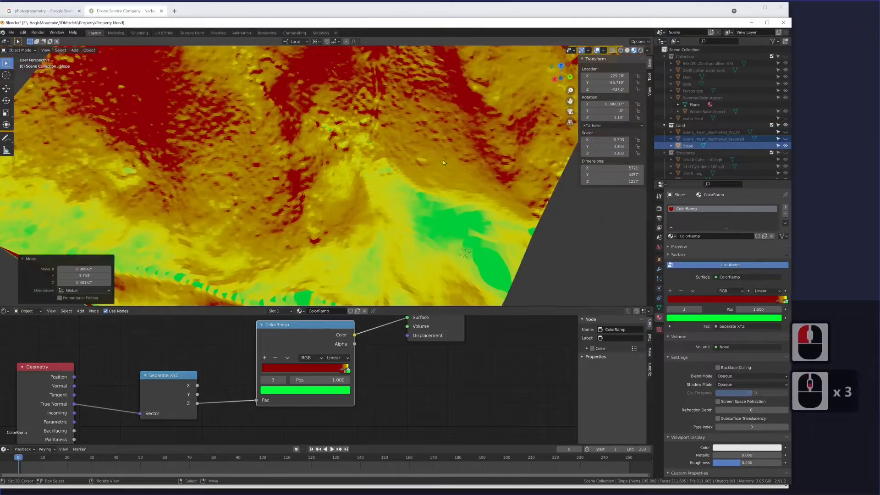
{"action": "middle_click_drag", "start_coordinate": [413, 169], "coordinate": [444, 194]}
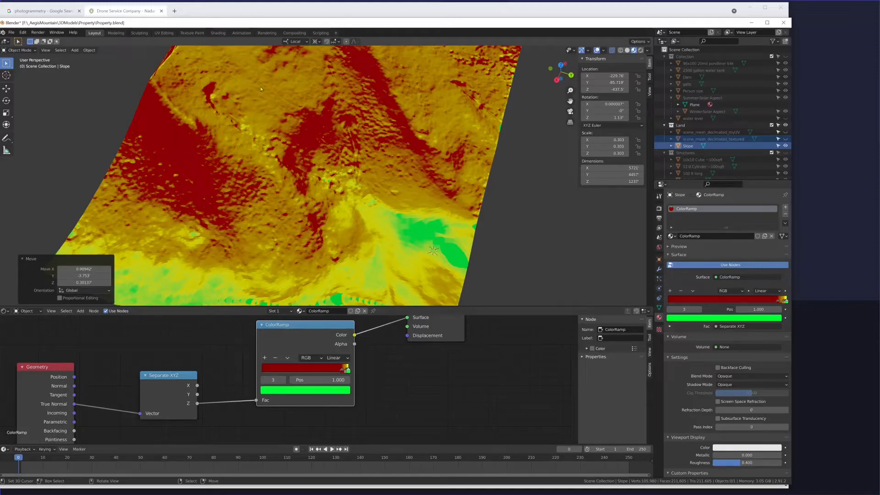
{"action": "middle_click_drag", "start_coordinate": [282, 92], "coordinate": [407, 168]}
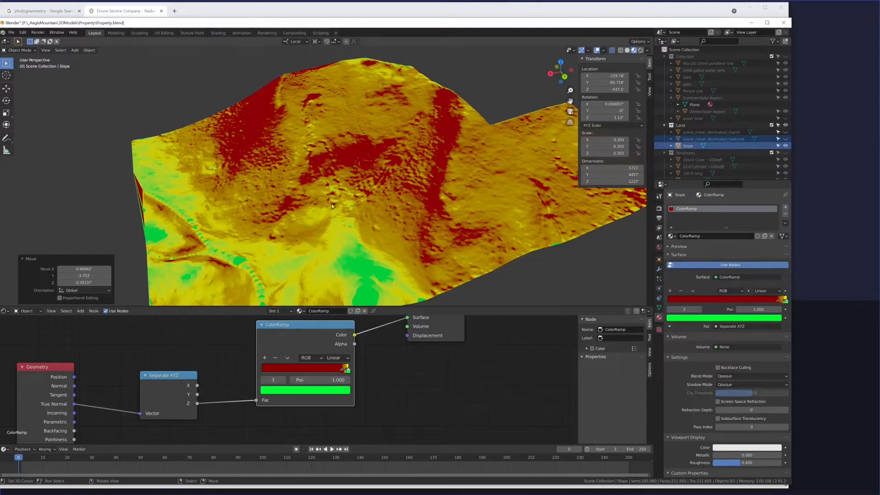
{"action": "middle_click_drag", "start_coordinate": [334, 204], "coordinate": [332, 200]}
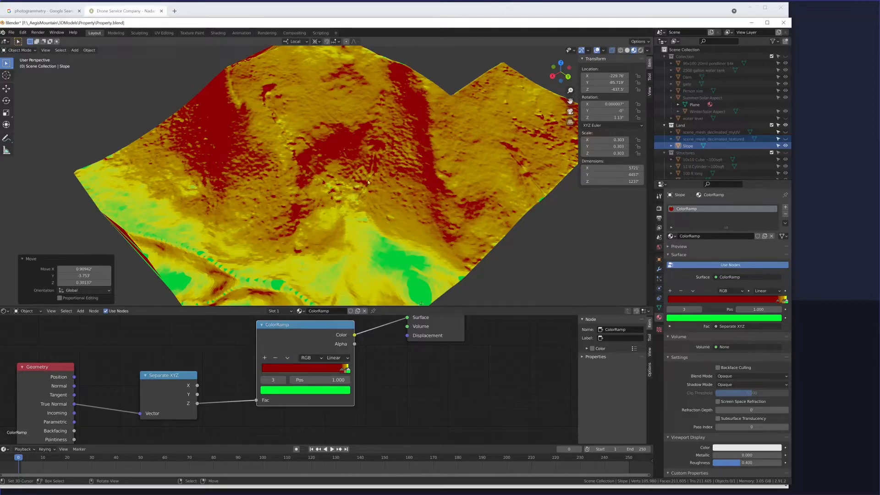
- Overlay scene_mesh_decimated_myUV on the Slope mesh to inspect the central ravine, and hide the overlay again
{"action": "left_click", "coordinate": [785, 132]}
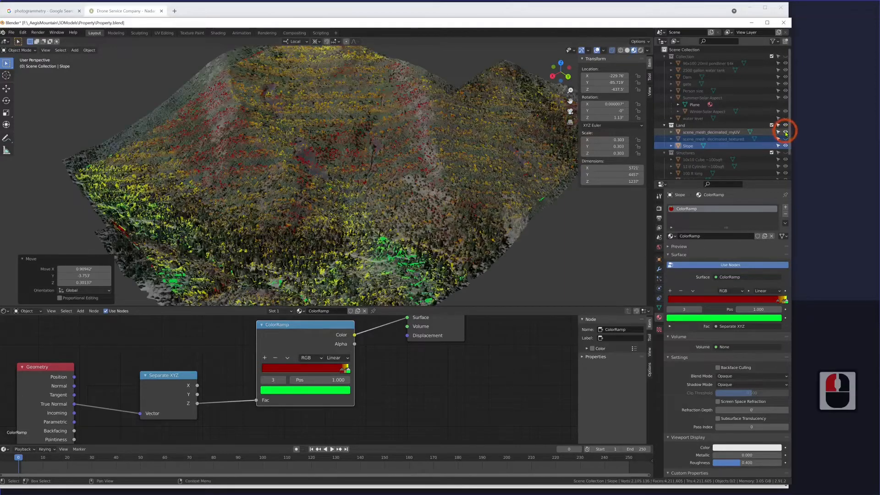
{"action": "scroll", "coordinate": [459, 203], "scroll_direction": "up", "scroll_amount": 4}
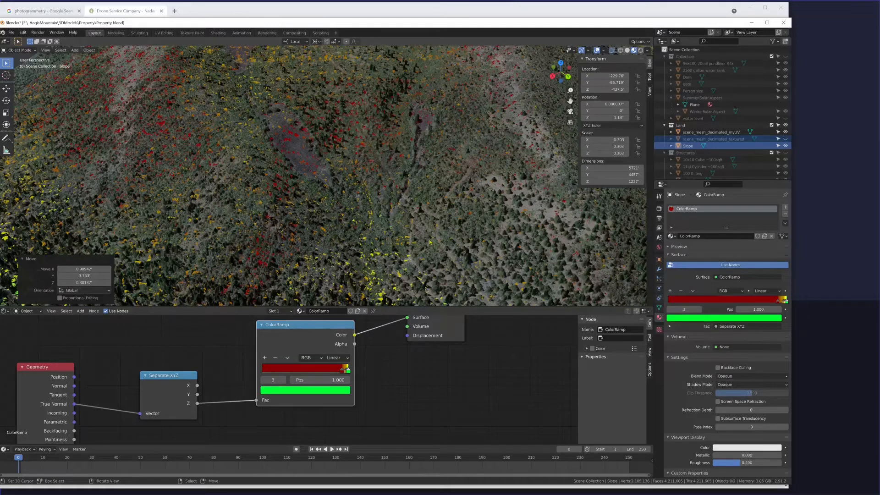
{"action": "left_click", "coordinate": [785, 139]}
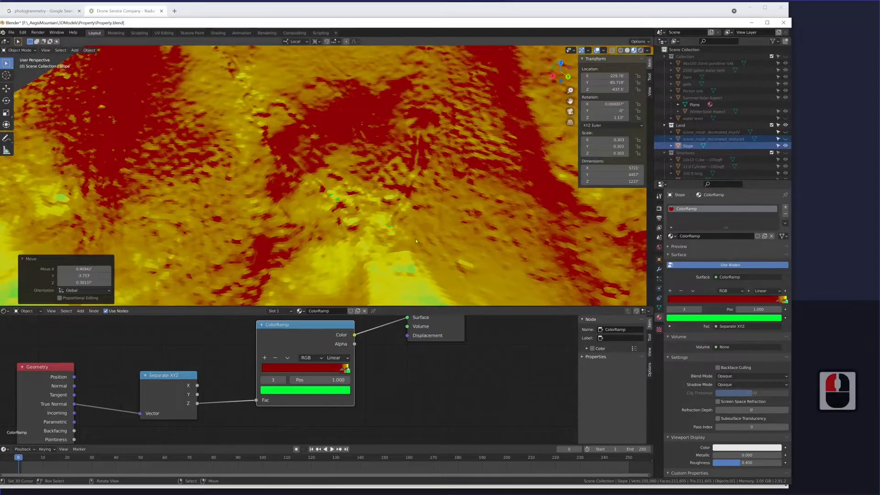
{"action": "middle_click_drag", "start_coordinate": [416, 238], "coordinate": [355, 186], "text": "shift"}
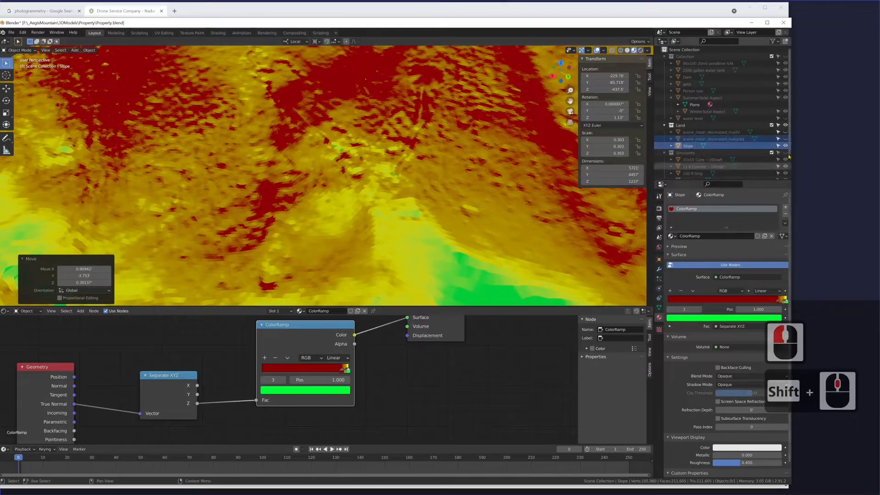
- Show the objects in Collection and, in top view, move the Dam to about X 293 ft, Y 1089 ft
{"action": "left_click", "coordinate": [786, 56]}
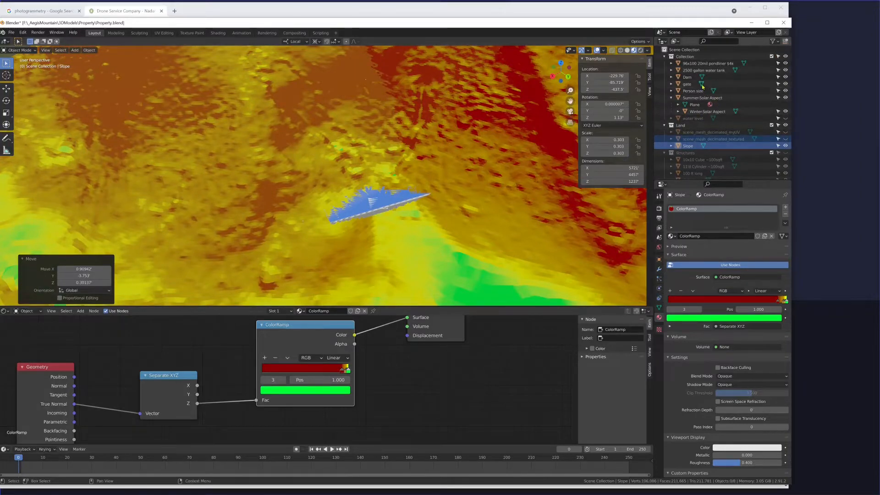
{"action": "left_click", "coordinate": [314, 191]}
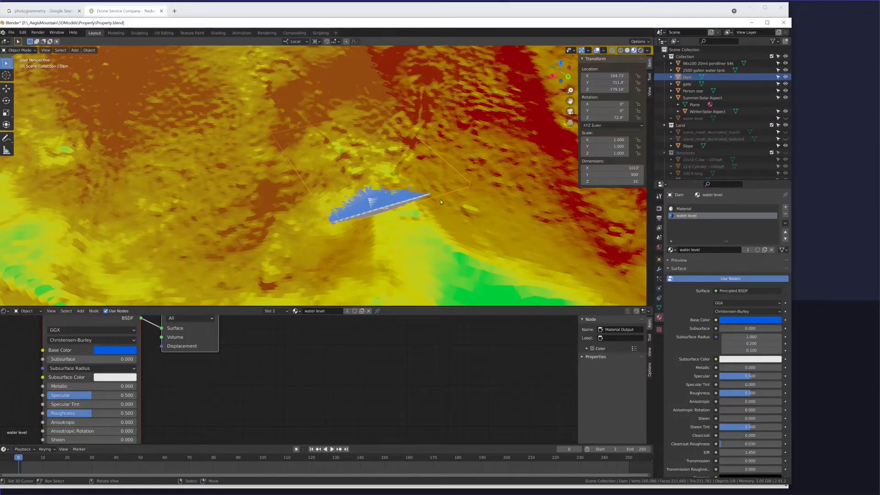
{"action": "key", "text": "KP_7"}
{"action": "key", "text": "g"}
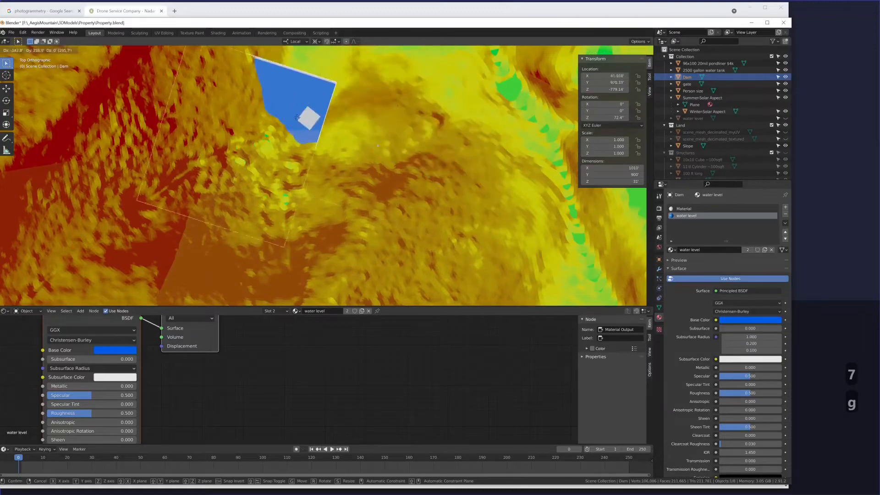
{"action": "left_click", "coordinate": [346, 95]}
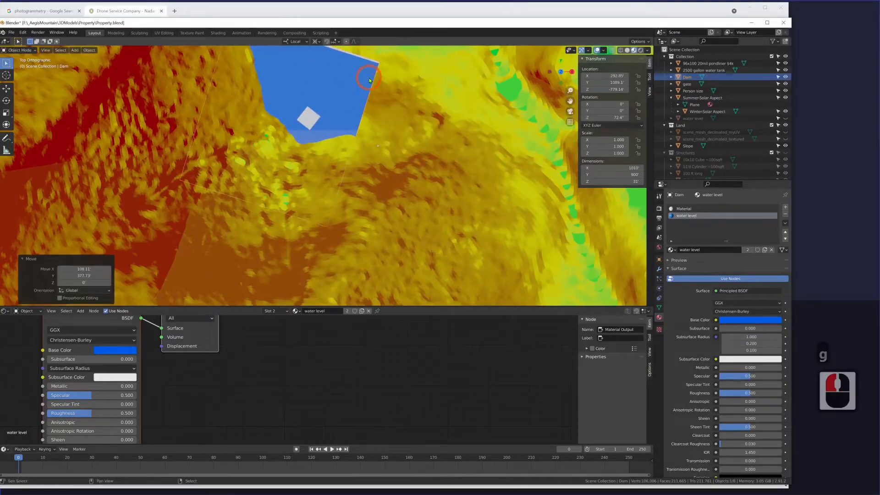
- Move the Dam back into the narrow part of the valley at about X 144 ft, Y 683 ft
{"action": "middle_click_drag", "start_coordinate": [367, 76], "coordinate": [373, 183], "text": "shift"}
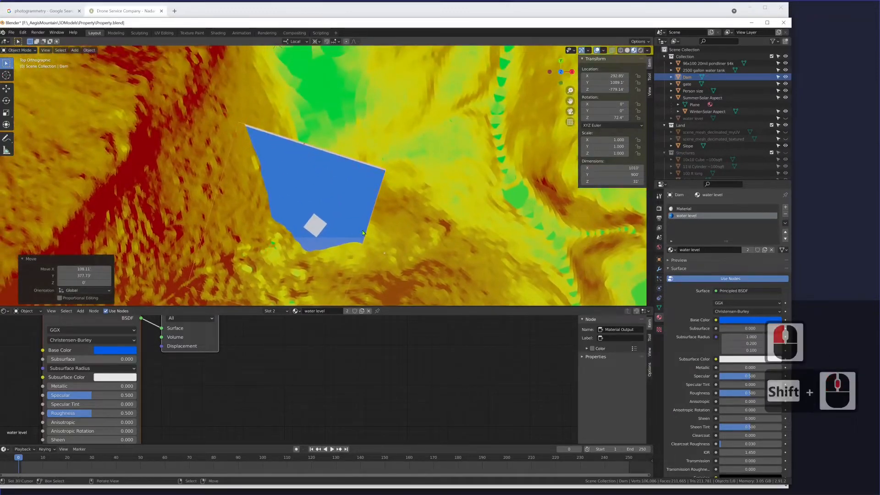
{"action": "key", "text": "g"}
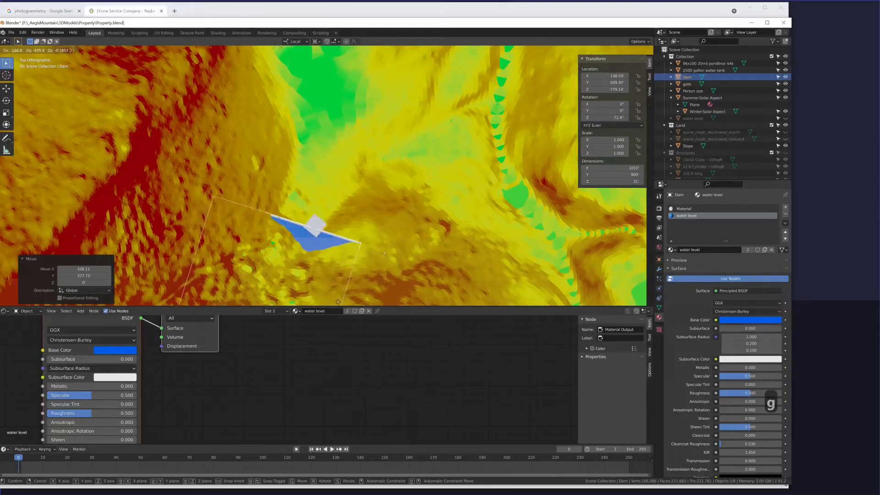
{"action": "left_click", "coordinate": [321, 265]}
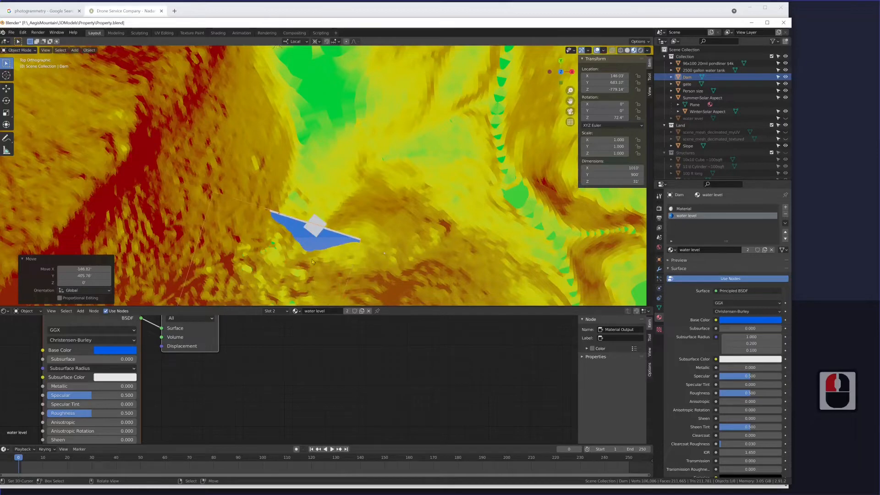
{"action": "scroll", "coordinate": [345, 249], "scroll_direction": "down", "scroll_amount": 2}
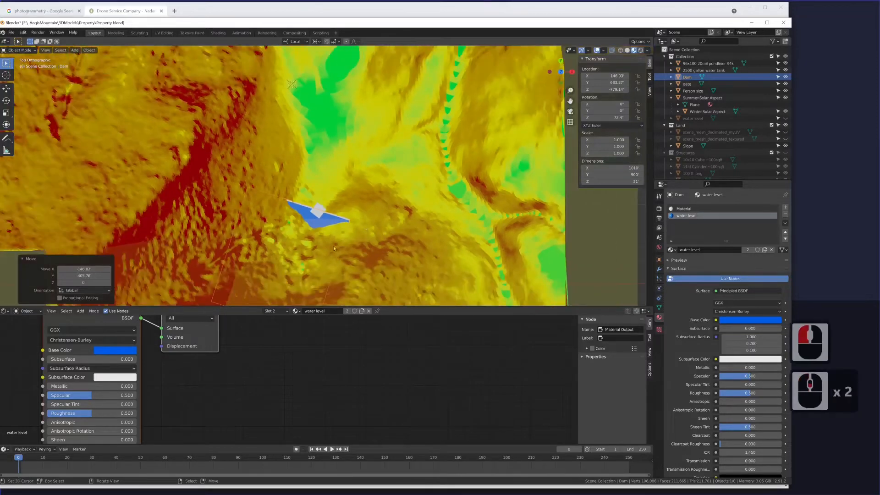
{"action": "scroll", "coordinate": [333, 246], "scroll_direction": "up", "scroll_amount": 2}
{"action": "middle_click_drag", "start_coordinate": [346, 226], "coordinate": [355, 181], "text": "shift"}
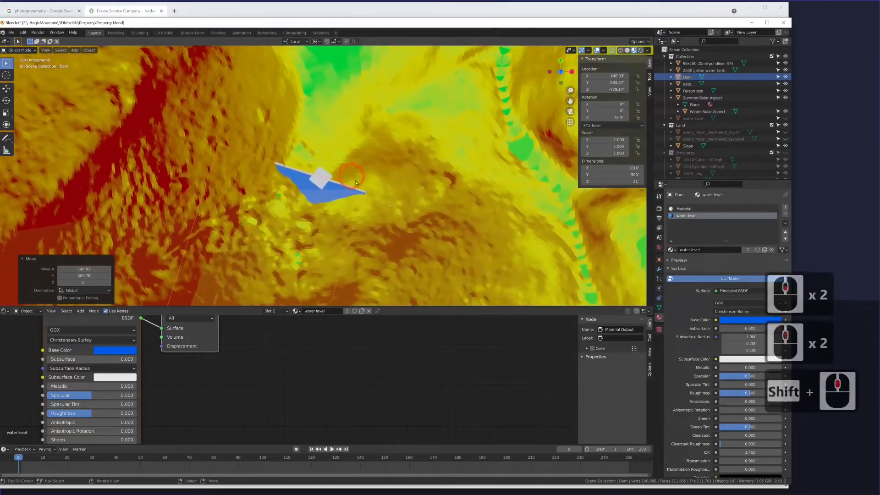
- Reposition the Dam diagonally across the narrow valley and rotate it to about 49.7° around Z
{"action": "scroll", "coordinate": [356, 191], "scroll_direction": "down", "scroll_amount": 5}
{"action": "scroll", "coordinate": [353, 194], "scroll_direction": "up", "scroll_amount": 1}
{"action": "key", "text": "g"}
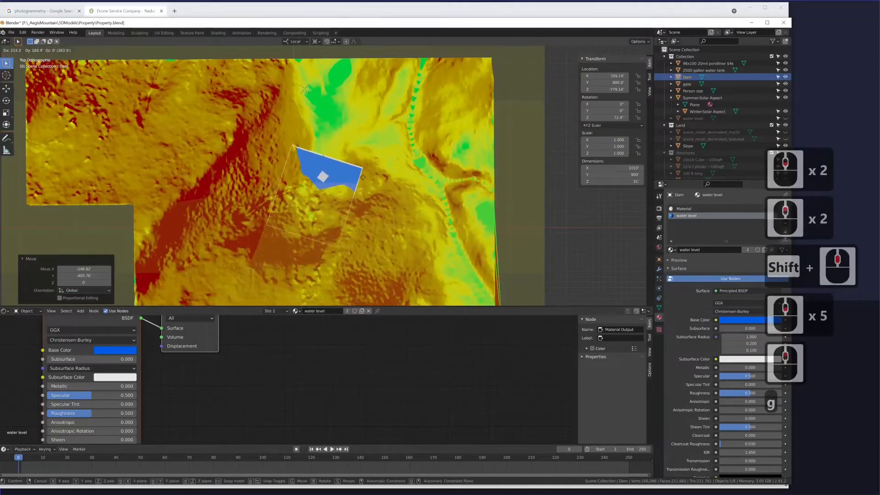
{"action": "left_click", "coordinate": [358, 189]}
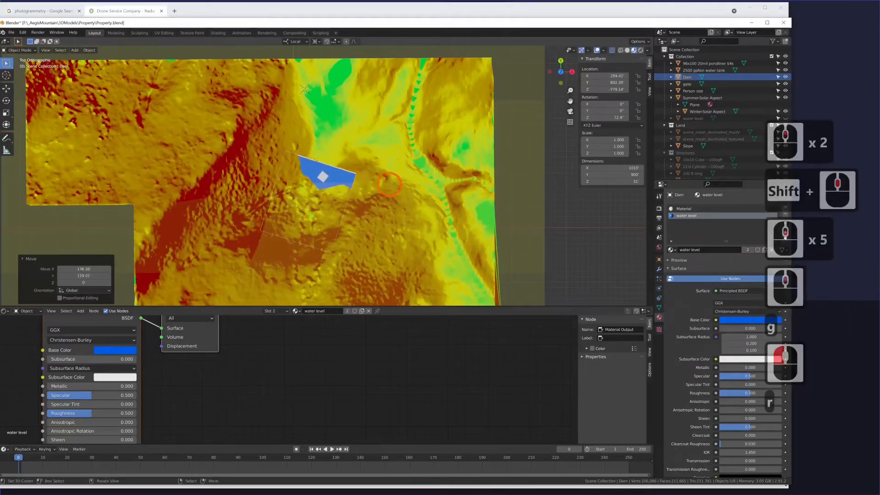
{"action": "key", "text": "r"}
{"action": "left_click", "coordinate": [335, 193]}
{"action": "key", "text": "g"}
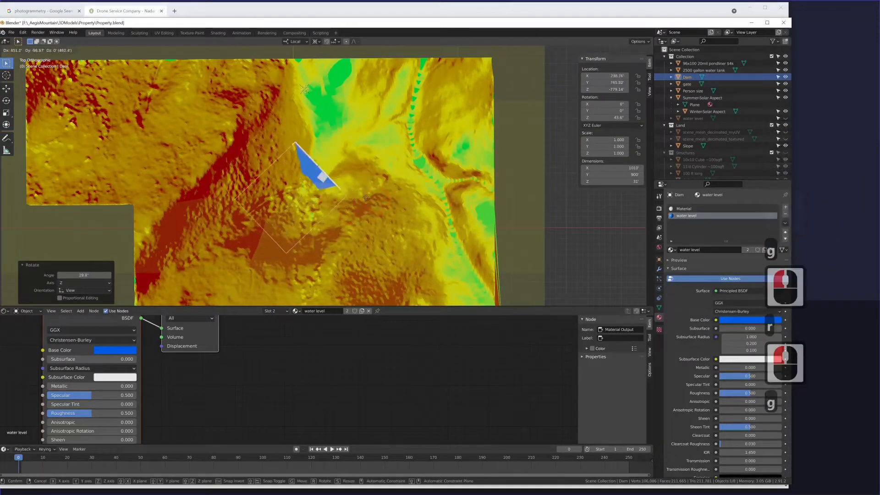
{"action": "left_click", "coordinate": [402, 198]}
{"action": "key", "text": "r"}
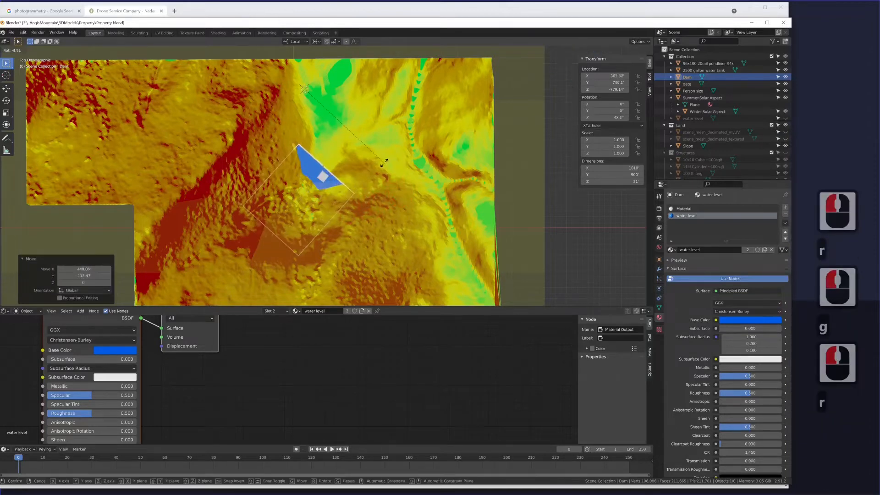
{"action": "left_click", "coordinate": [341, 183]}
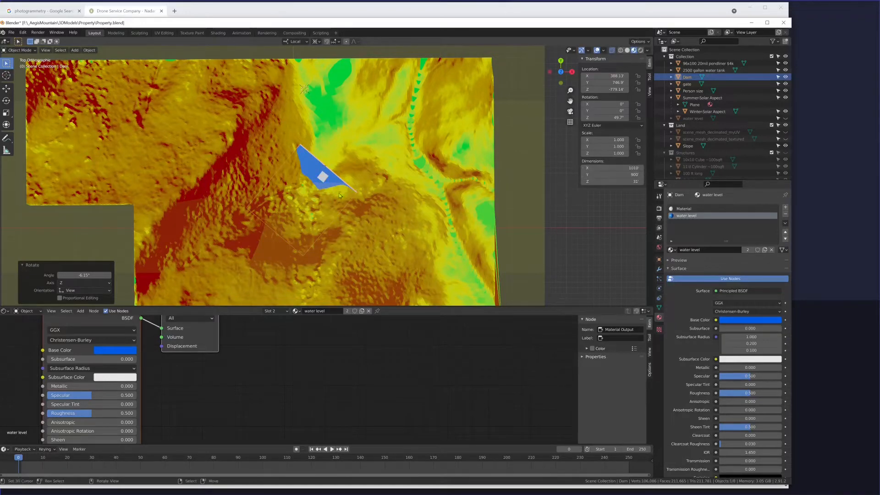
- Select the 96x100 20mil pondliner lying in the dammed water to compare its size with the Dam
{"action": "scroll", "coordinate": [343, 191], "scroll_direction": "up", "scroll_amount": 7}
{"action": "left_click", "coordinate": [312, 183]}
{"action": "left_click", "coordinate": [311, 184]}
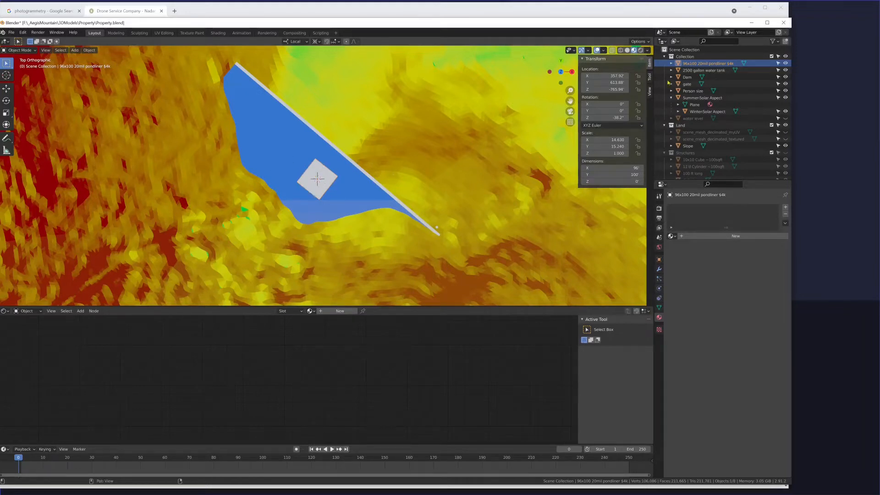
- Select the 2500 gallon water tank and frame it in the view for a size comparison with the Dam
{"action": "left_click", "coordinate": [704, 70]}
{"action": "scroll", "coordinate": [476, 169], "scroll_direction": "down", "scroll_amount": 3}
{"action": "middle_click_drag", "start_coordinate": [476, 168], "coordinate": [344, 74], "text": "shift"}
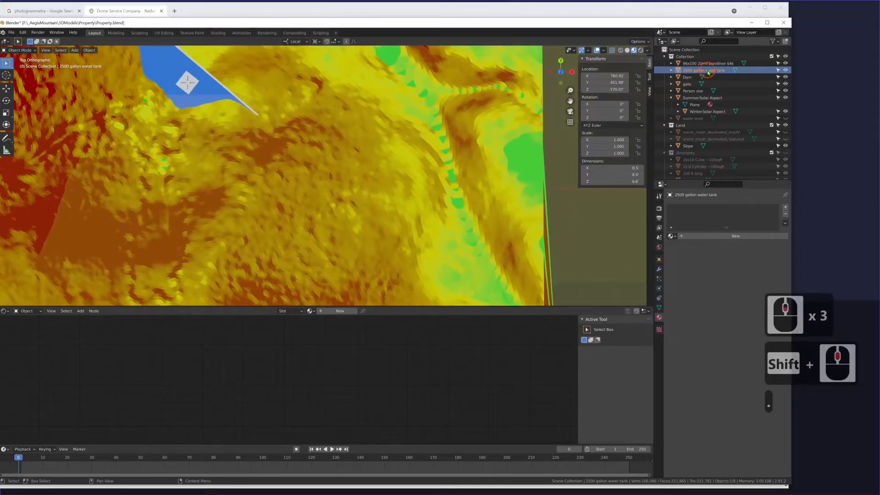
{"action": "left_click", "coordinate": [708, 72]}
{"action": "key", "text": "KP_Decimal"}
{"action": "scroll", "coordinate": [360, 177], "scroll_direction": "down", "scroll_amount": 3}
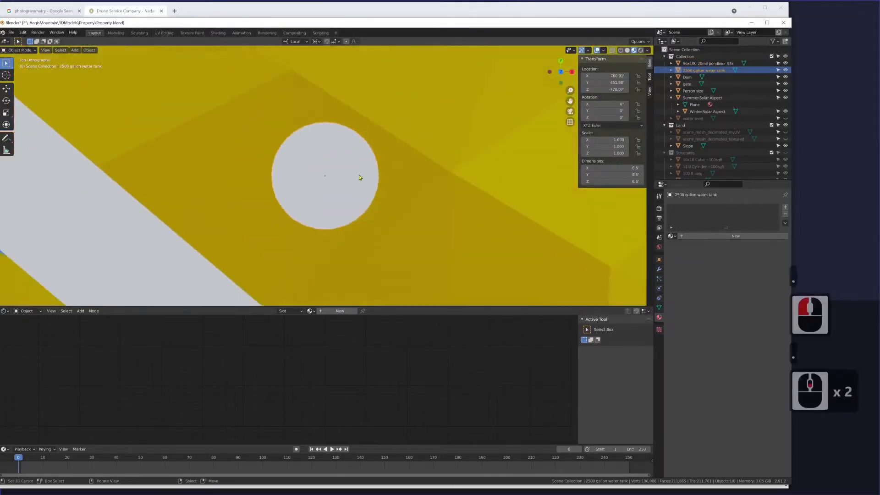
{"action": "scroll", "coordinate": [360, 177], "scroll_direction": "down", "scroll_amount": 2}
- Select the Person size object beside the Dam wall to judge the scale in perspective
{"action": "middle_click_drag", "start_coordinate": [387, 198], "coordinate": [400, 150]}
{"action": "scroll", "coordinate": [338, 126], "scroll_direction": "down", "scroll_amount": 13}
{"action": "left_click", "coordinate": [150, 109]}
{"action": "left_click", "coordinate": [150, 109]}
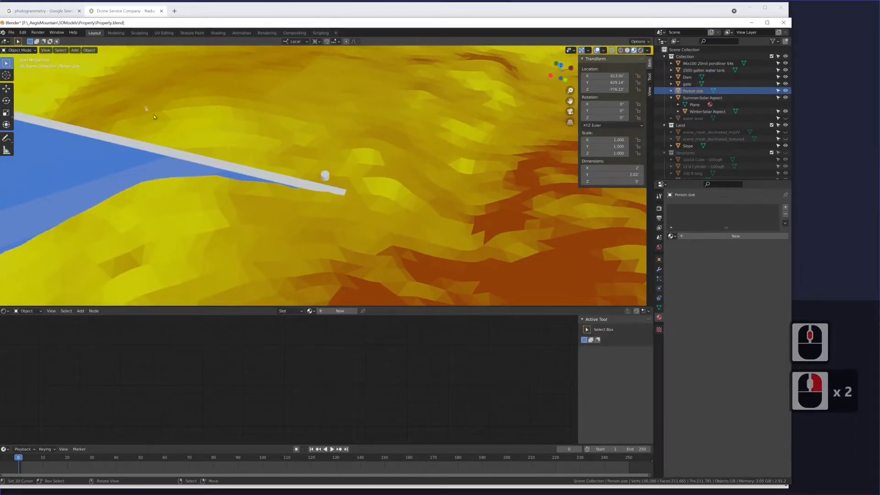
- In top view, rotate the Dam to about 71.4° around Z and move it to about X 198 ft, Y 630 ft
{"action": "key", "text": "KP_7"}
{"action": "scroll", "coordinate": [156, 126], "scroll_direction": "down", "scroll_amount": 6}
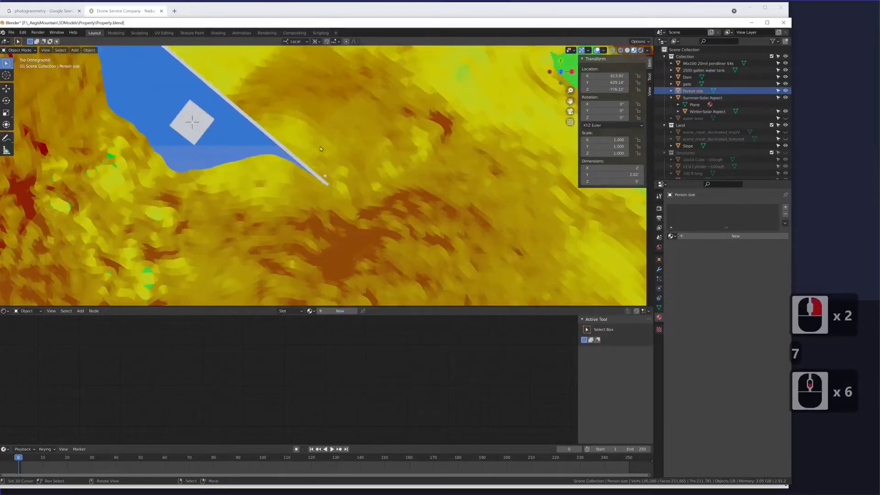
{"action": "middle_click_drag", "start_coordinate": [177, 110], "coordinate": [304, 122], "text": "shift"}
{"action": "left_click", "coordinate": [304, 122]}
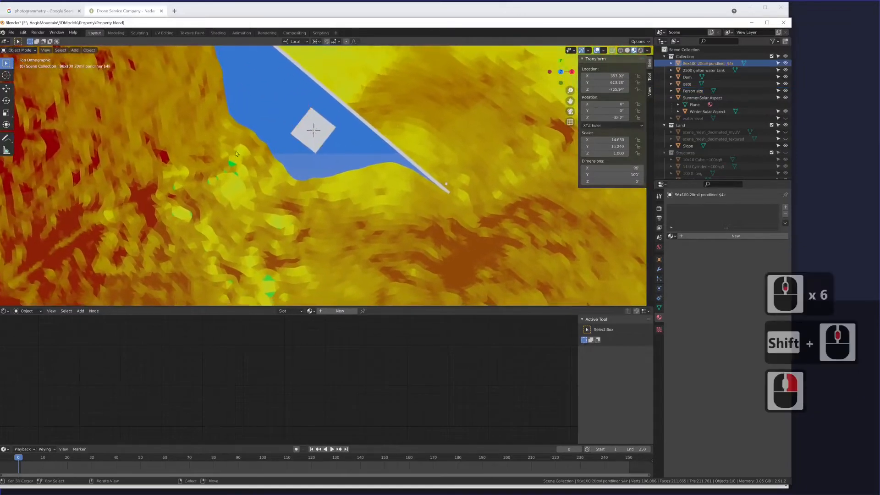
{"action": "left_click", "coordinate": [367, 124]}
{"action": "key", "text": "r"}
{"action": "left_click", "coordinate": [468, 141]}
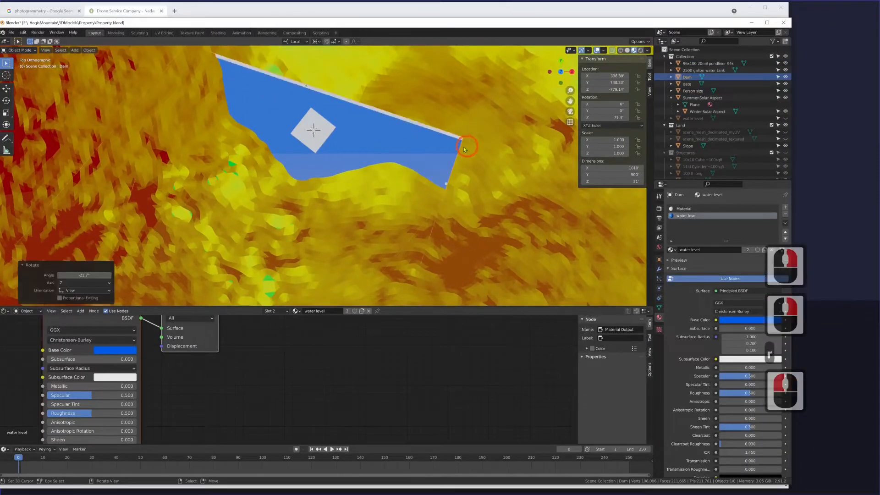
{"action": "key", "text": "g"}
{"action": "left_click", "coordinate": [407, 187]}
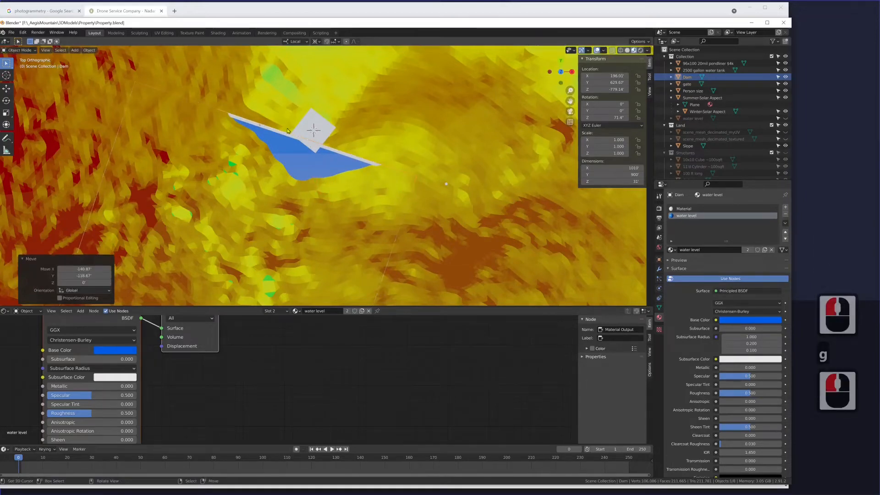
- Raise the Dam about 9.9 ft along Z and inspect the water area against the surrounding terrain
{"action": "middle_click_drag", "start_coordinate": [455, 166], "coordinate": [391, 218]}
{"action": "scroll", "coordinate": [391, 218], "scroll_direction": "down", "scroll_amount": 4}
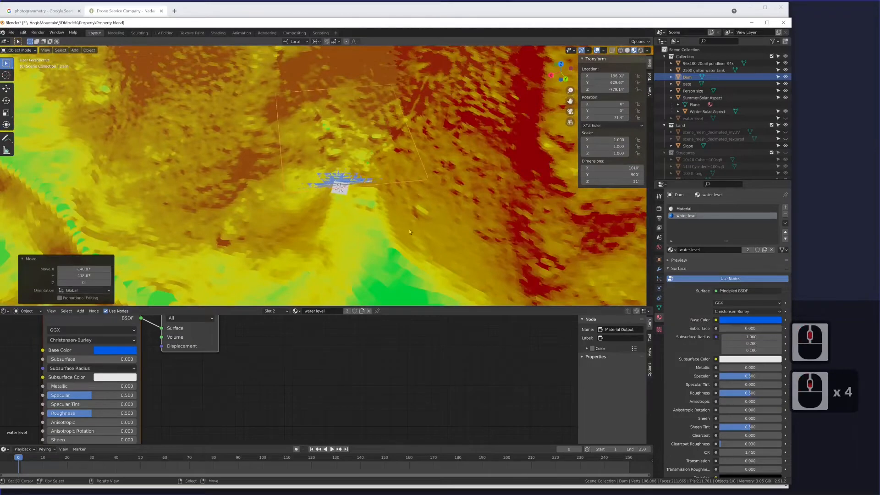
{"action": "key", "text": "g"}
{"action": "key", "text": "z"}
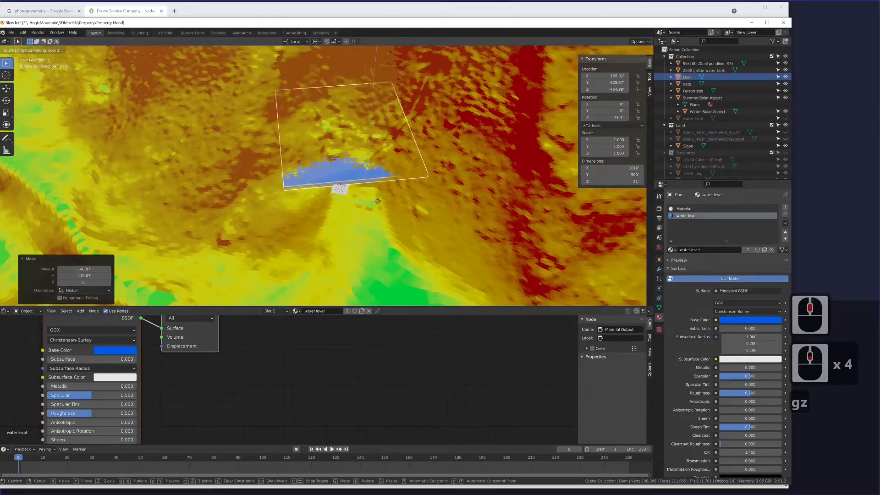
{"action": "left_click", "coordinate": [377, 203]}
{"action": "scroll", "coordinate": [407, 231], "scroll_direction": "down", "scroll_amount": 4}
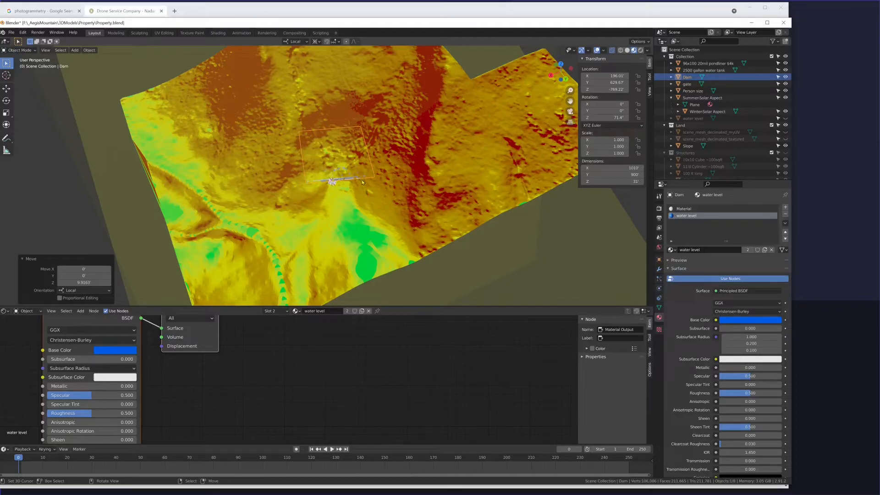
{"action": "scroll", "coordinate": [349, 179], "scroll_direction": "up", "scroll_amount": 10}
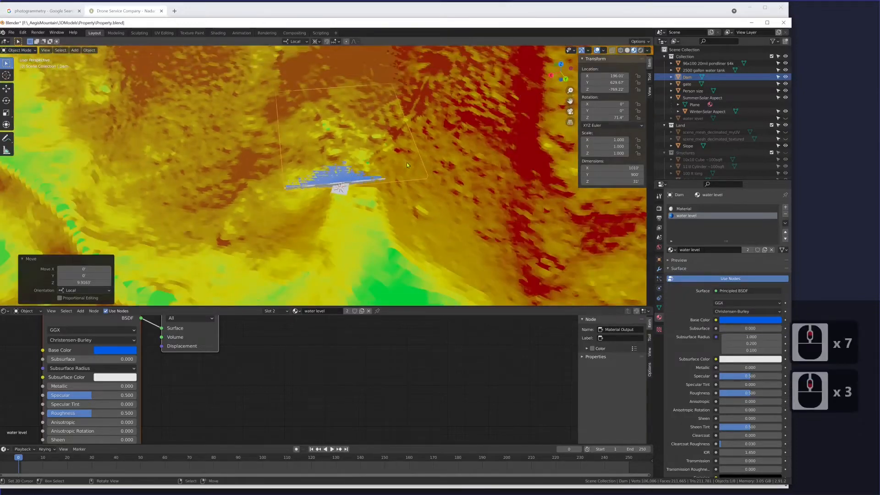
- Lower the Dam about 20.4 ft along Z and inspect the gentler slopes beyond it
{"action": "key", "text": "g"}
{"action": "key", "text": "z"}
{"action": "left_click", "coordinate": [361, 179]}
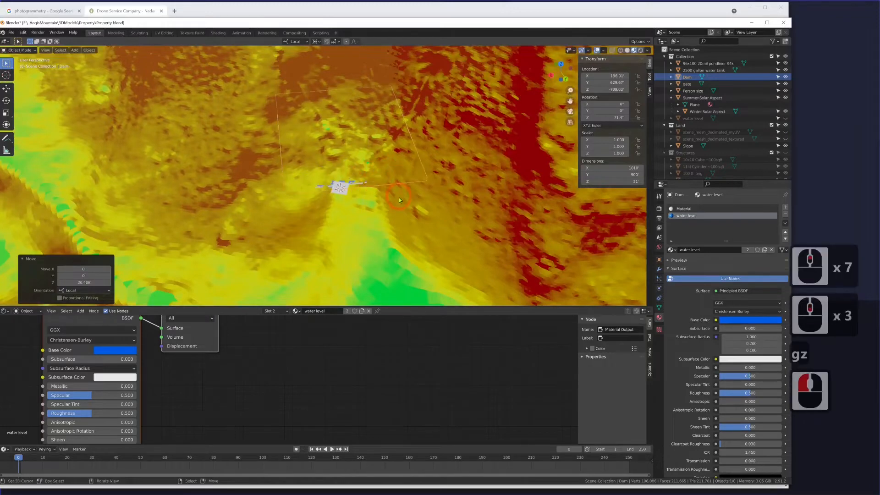
{"action": "scroll", "coordinate": [400, 196], "scroll_direction": "down", "scroll_amount": 2}
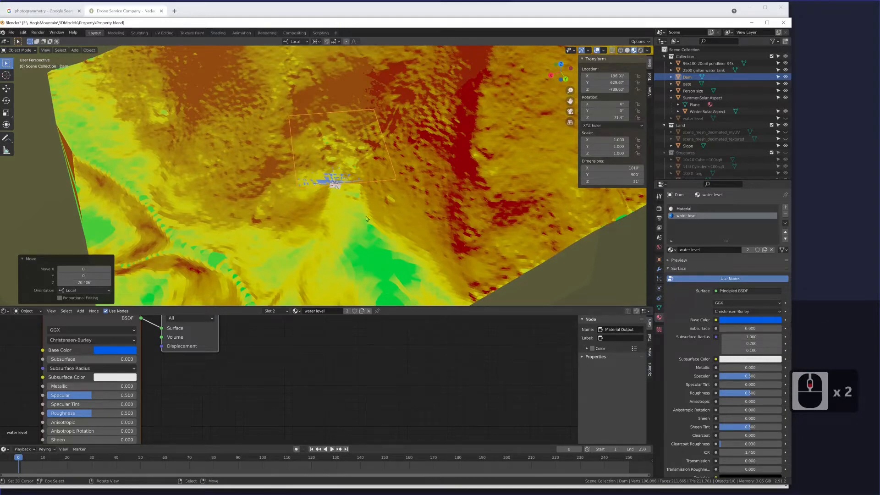
{"action": "middle_click_drag", "start_coordinate": [359, 246], "coordinate": [397, 200], "text": "shift"}
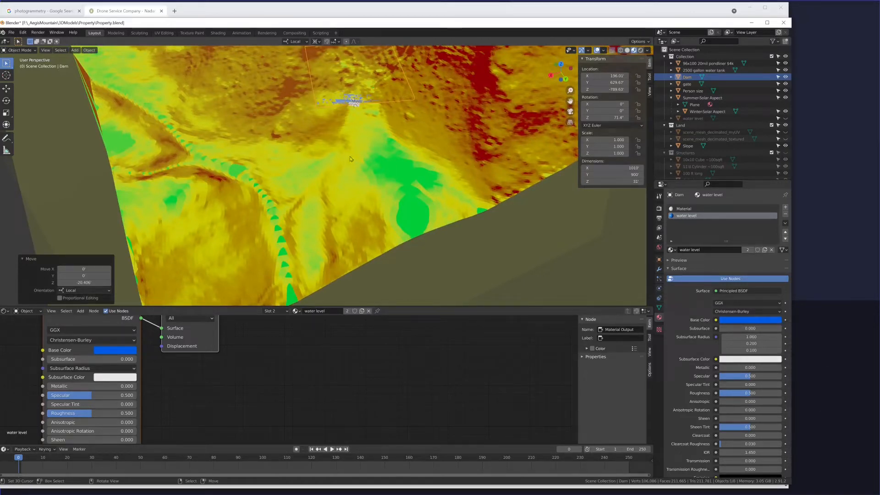
{"action": "middle_click_drag", "start_coordinate": [357, 123], "coordinate": [372, 172], "text": "shift"}
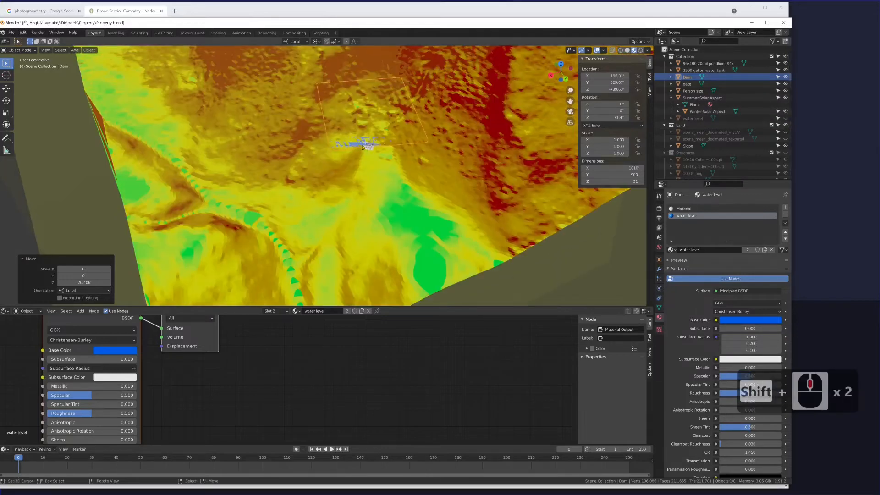
- Hide the Dam and examine the slope-coloured terrain around the dam site from low angles
{"action": "left_click", "coordinate": [785, 77]}
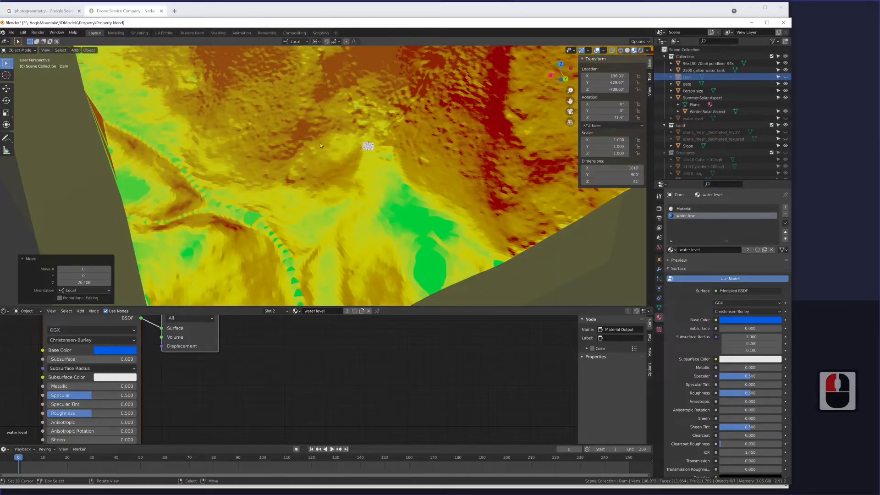
{"action": "middle_click_drag", "start_coordinate": [340, 150], "coordinate": [366, 163]}
{"action": "scroll", "coordinate": [344, 147], "scroll_direction": "up", "scroll_amount": 9}
{"action": "scroll", "coordinate": [355, 158], "scroll_direction": "down", "scroll_amount": 2}
{"action": "middle_click_drag", "start_coordinate": [366, 163], "coordinate": [350, 138]}
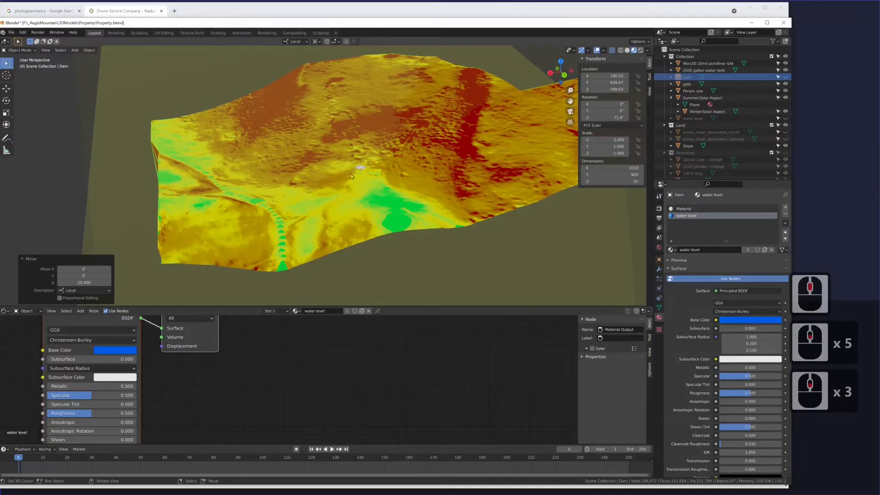
{"action": "middle_click_drag", "start_coordinate": [351, 174], "coordinate": [342, 167]}
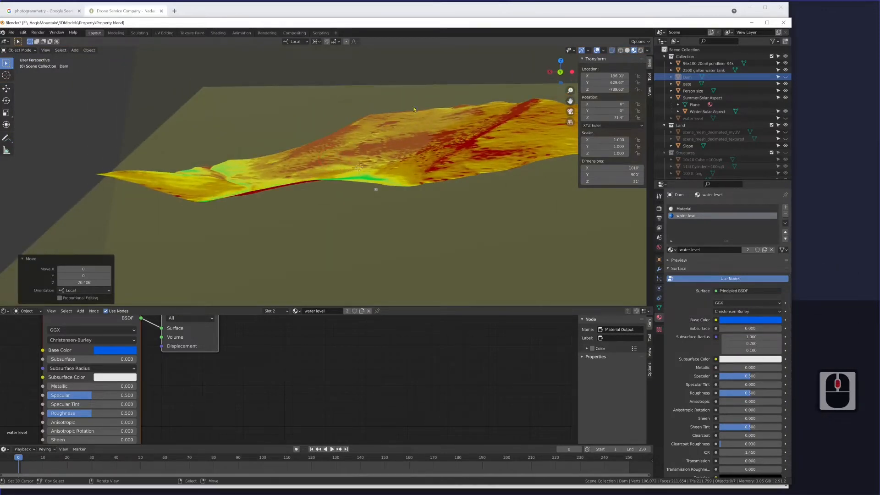
{"action": "middle_click_drag", "start_coordinate": [461, 123], "coordinate": [433, 149]}
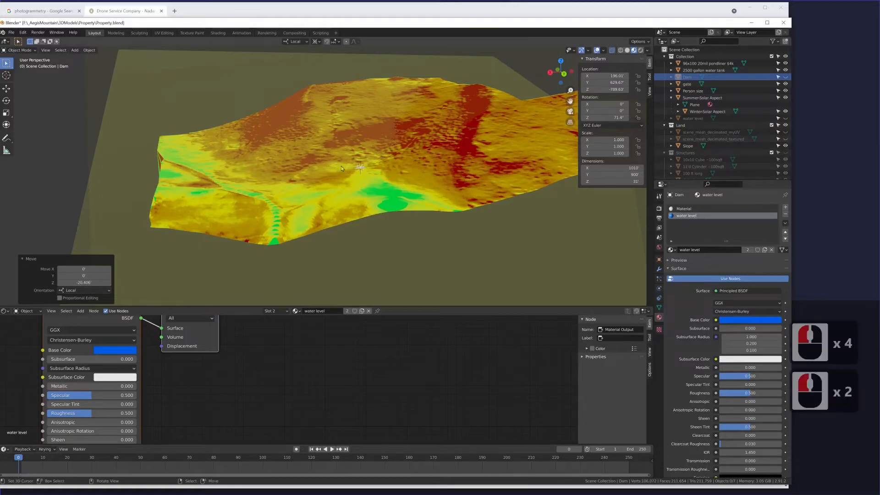
- Show scene_mesh_decimated_myUV over the Slope mesh and examine the trees and ground around the pond liner
{"action": "middle_click", "coordinate": [341, 166], "text": "alt"}
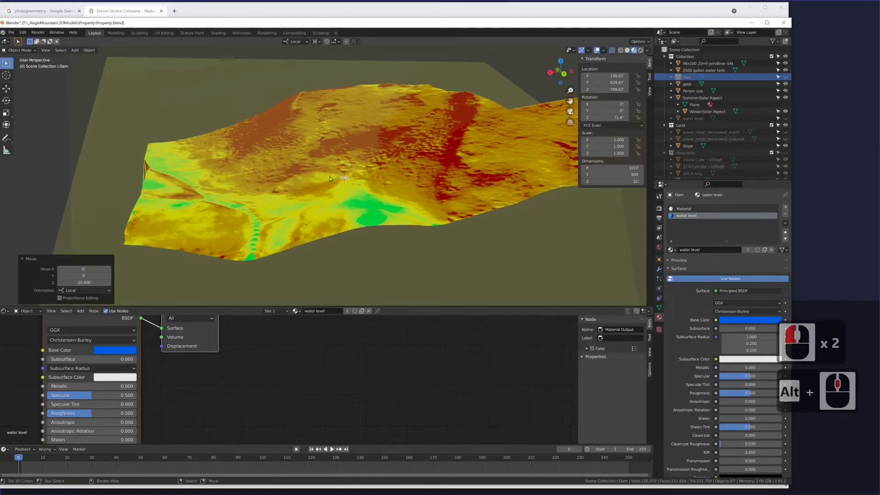
{"action": "scroll", "coordinate": [330, 179], "scroll_direction": "up", "scroll_amount": 10}
{"action": "scroll", "coordinate": [330, 179], "scroll_direction": "up", "scroll_amount": 2}
{"action": "middle_click_drag", "start_coordinate": [389, 163], "coordinate": [328, 156]}
{"action": "scroll", "coordinate": [371, 169], "scroll_direction": "up", "scroll_amount": 3}
{"action": "middle_click", "coordinate": [730, 133]}
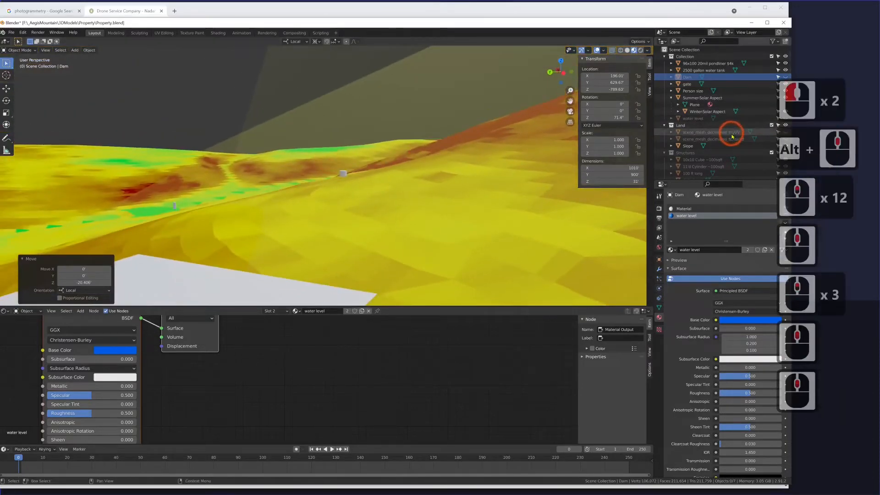
{"action": "left_click", "coordinate": [785, 132]}
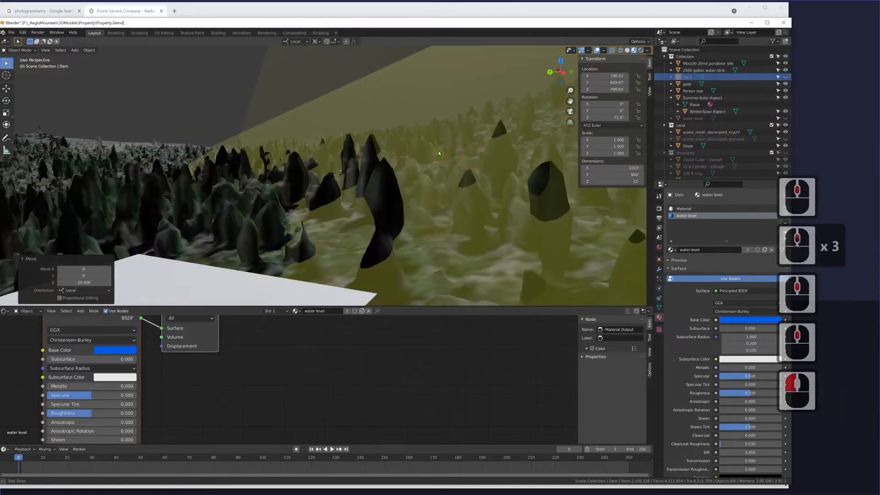
{"action": "middle_click_drag", "start_coordinate": [446, 153], "coordinate": [520, 151]}
{"action": "scroll", "coordinate": [520, 150], "scroll_direction": "down", "scroll_amount": 4}
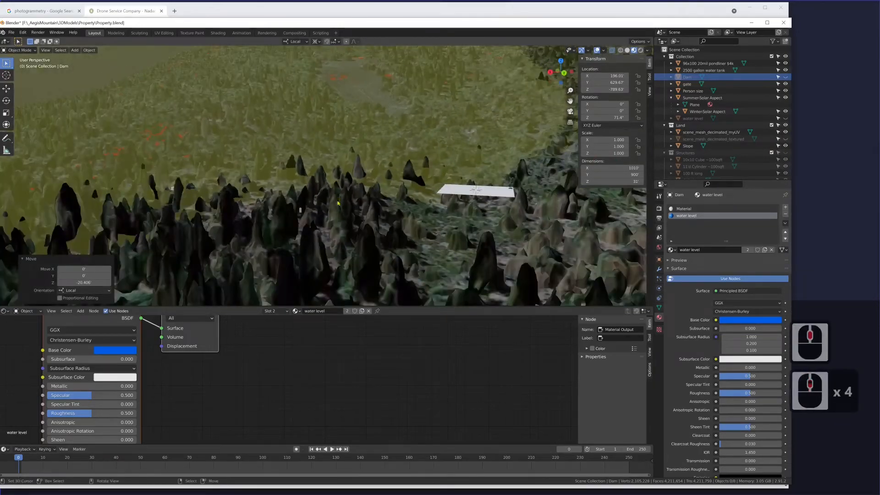
{"action": "scroll", "coordinate": [439, 200], "scroll_direction": "down", "scroll_amount": 1}
{"action": "scroll", "coordinate": [412, 202], "scroll_direction": "up", "scroll_amount": 7}
{"action": "scroll", "coordinate": [367, 209], "scroll_direction": "down", "scroll_amount": 15}
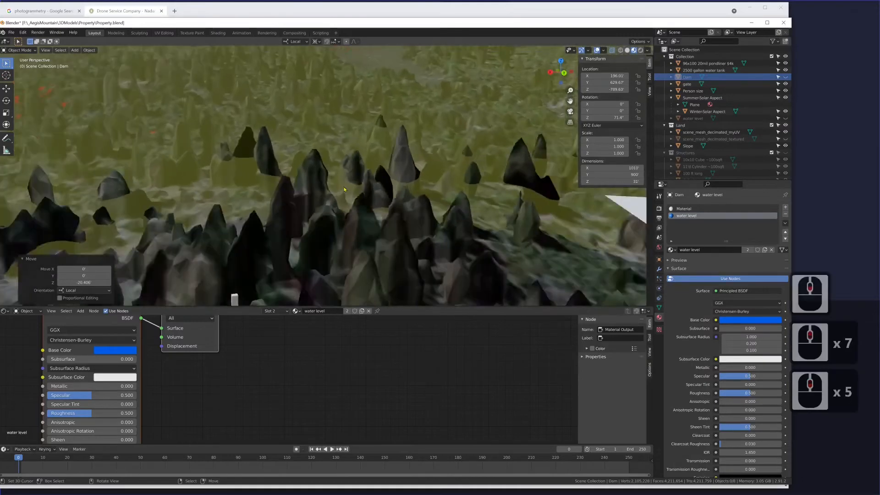
{"action": "middle_click_drag", "start_coordinate": [344, 212], "coordinate": [356, 241]}
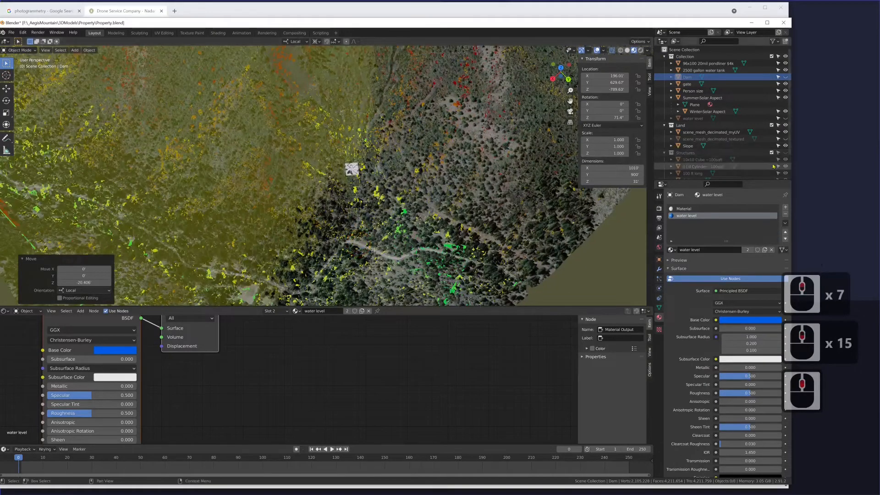
- Show the objects in the Structures collection, select 10x10 Cube ~100sqft, and view the whole property from the side
{"action": "left_click", "coordinate": [786, 153]}
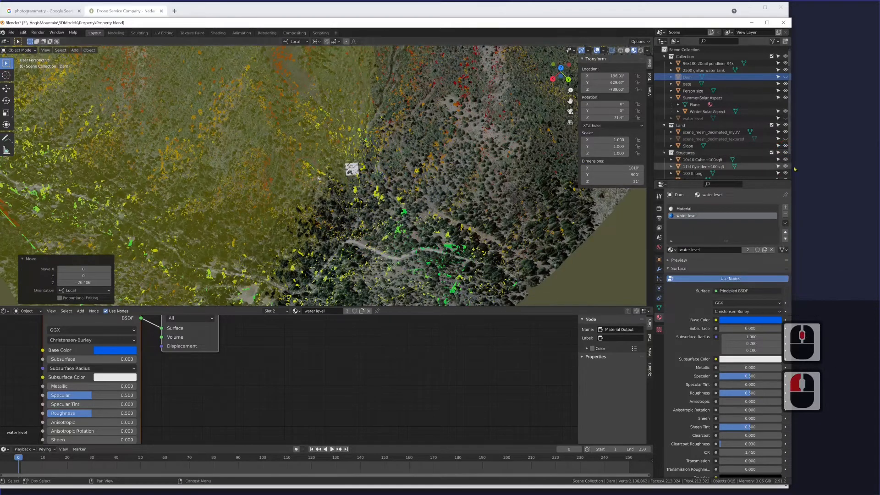
{"action": "scroll", "coordinate": [757, 151], "scroll_direction": "down", "scroll_amount": 3}
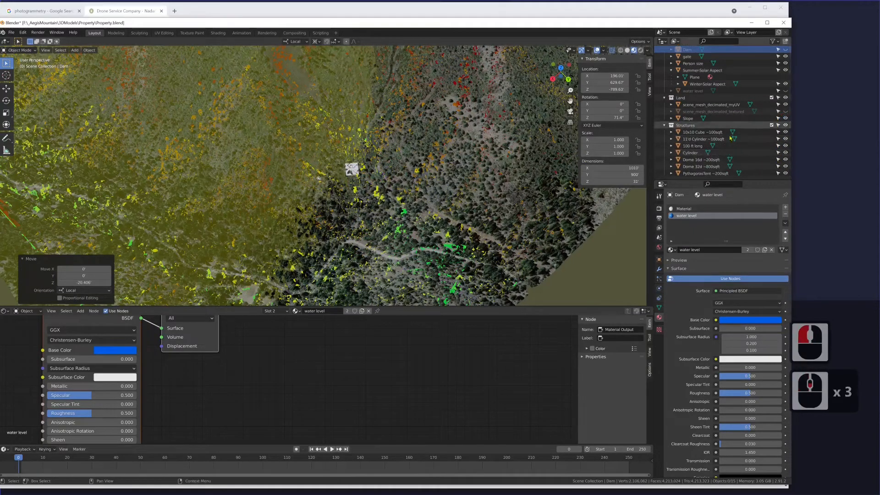
{"action": "left_click", "coordinate": [705, 133]}
{"action": "middle_click_drag", "start_coordinate": [357, 184], "coordinate": [286, 75]}
{"action": "scroll", "coordinate": [321, 117], "scroll_direction": "down", "scroll_amount": 4}
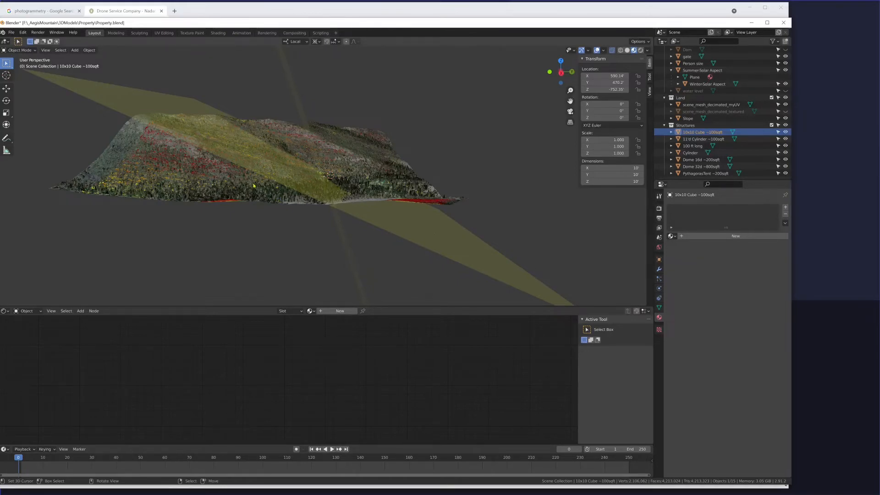
{"action": "middle_click_drag", "start_coordinate": [264, 183], "coordinate": [308, 183]}
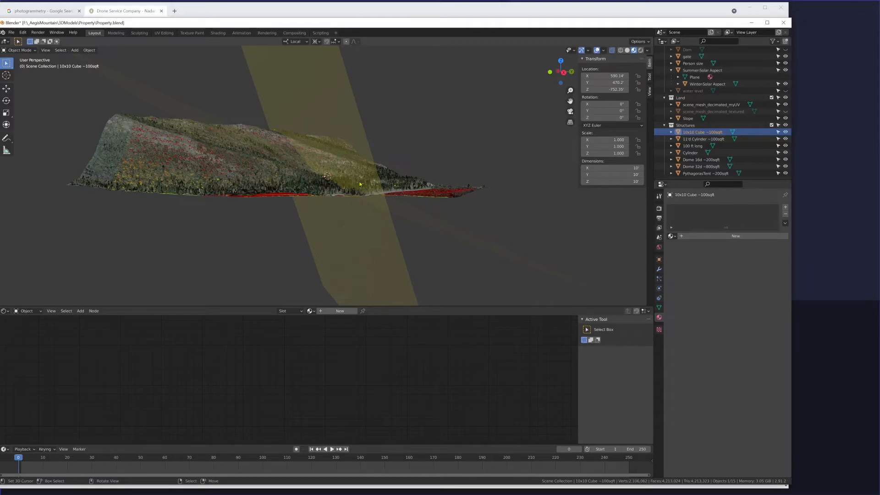
- Select 10x10 Cube ~100sqft, 11'd Cylinder ~100sqft and 100 ft long together, and move them so they sit about 16 ft higher above the slope
{"action": "middle_click_drag", "start_coordinate": [442, 166], "coordinate": [313, 181]}
{"action": "scroll", "coordinate": [313, 181], "scroll_direction": "up", "scroll_amount": 9}
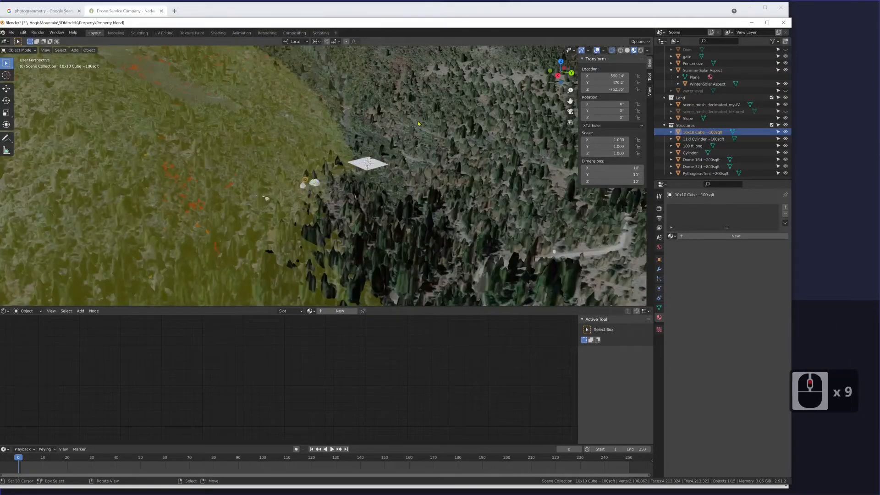
{"action": "scroll", "coordinate": [328, 175], "scroll_direction": "up", "scroll_amount": 9}
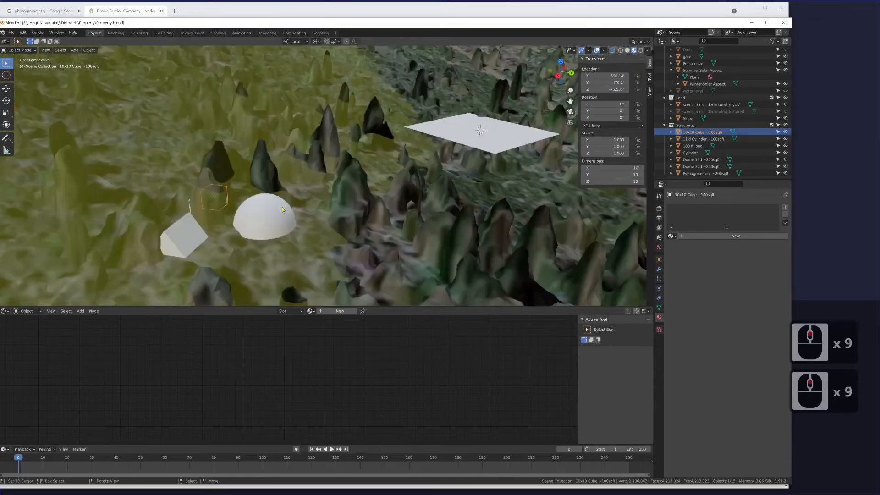
{"action": "middle_click_drag", "start_coordinate": [244, 198], "coordinate": [367, 137]}
{"action": "scroll", "coordinate": [373, 162], "scroll_direction": "down", "scroll_amount": 3}
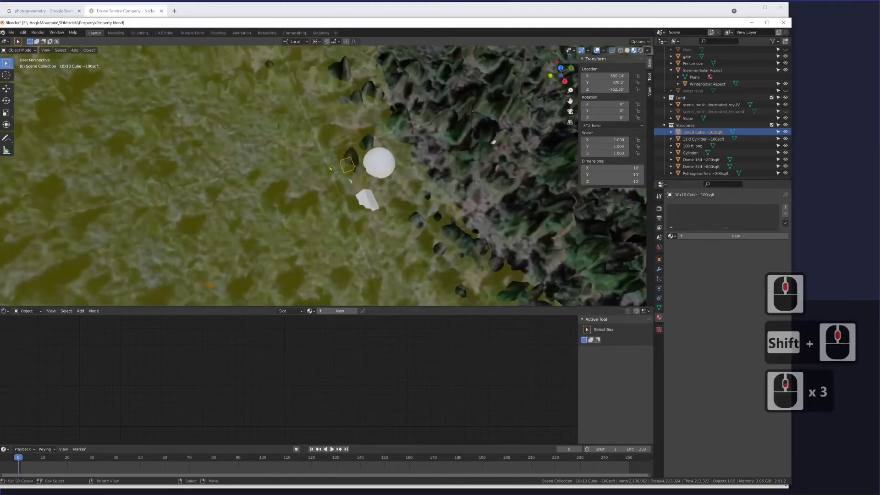
{"action": "right_click", "coordinate": [698, 140], "text": "ctrl"}
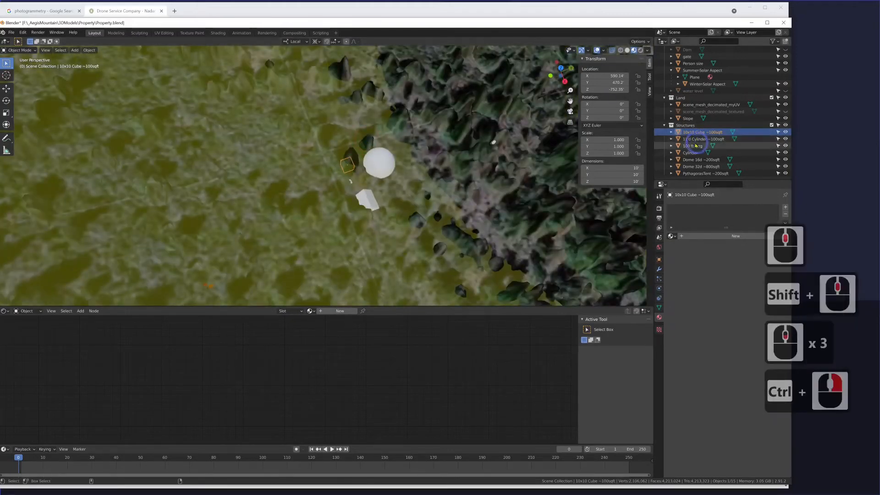
{"action": "left_click", "coordinate": [699, 139], "text": "ctrl"}
{"action": "left_click", "coordinate": [693, 146], "text": "ctrl"}
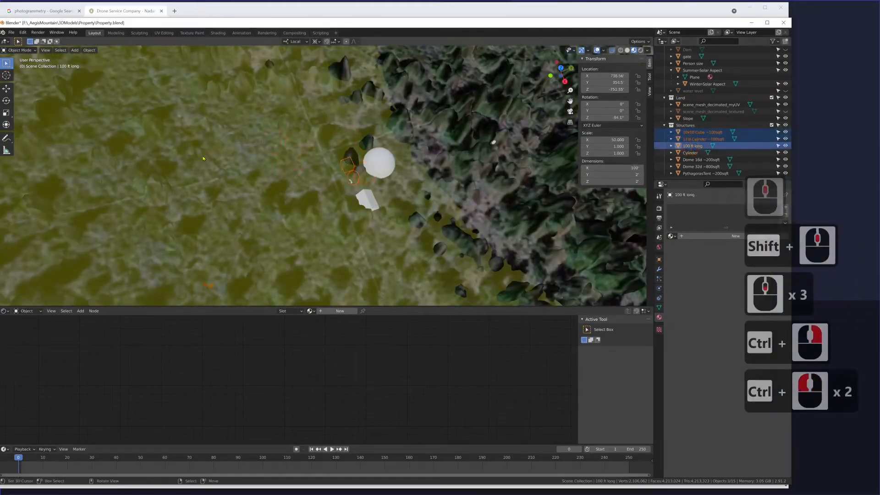
{"action": "middle_click_drag", "start_coordinate": [203, 158], "coordinate": [278, 136]}
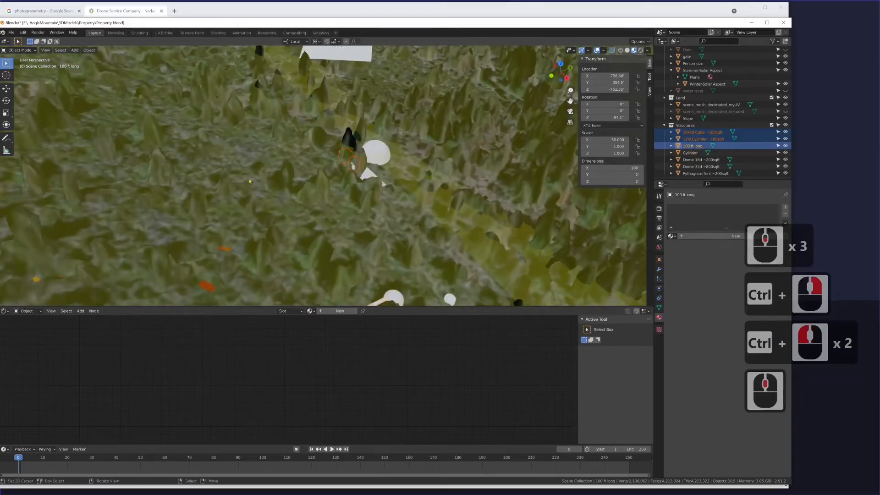
{"action": "middle_click_drag", "start_coordinate": [429, 194], "coordinate": [394, 195]}
{"action": "key", "text": "g"}
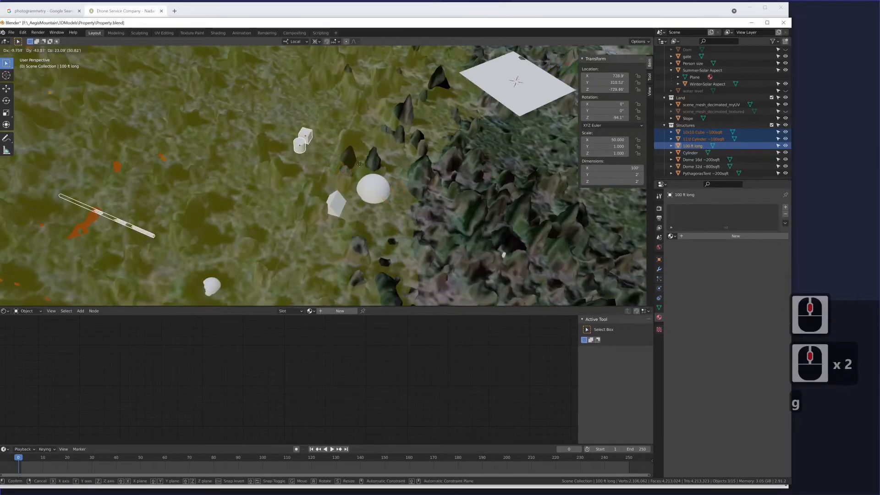
{"action": "left_click", "coordinate": [328, 150]}
- Make the SummerSolar Aspect and WinterSolar Aspect planes unselectable in the viewport
{"action": "right_click", "coordinate": [324, 148]}
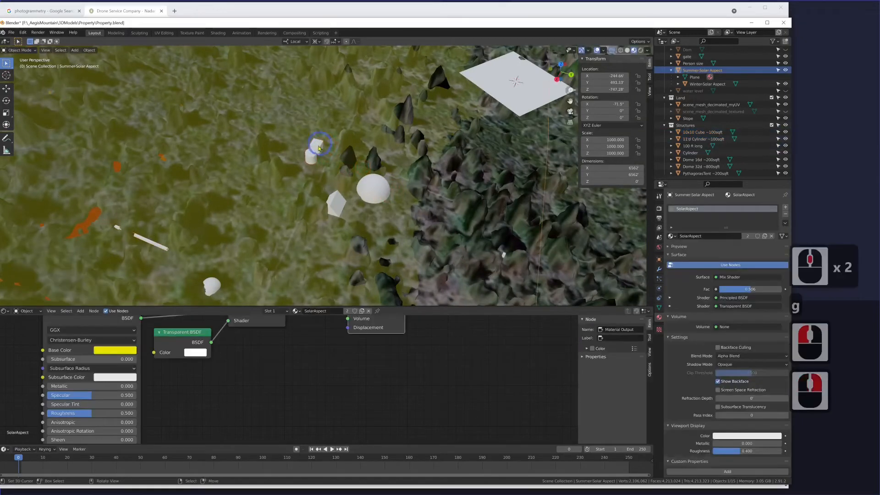
{"action": "right_click", "coordinate": [321, 145]}
{"action": "left_click", "coordinate": [319, 143]}
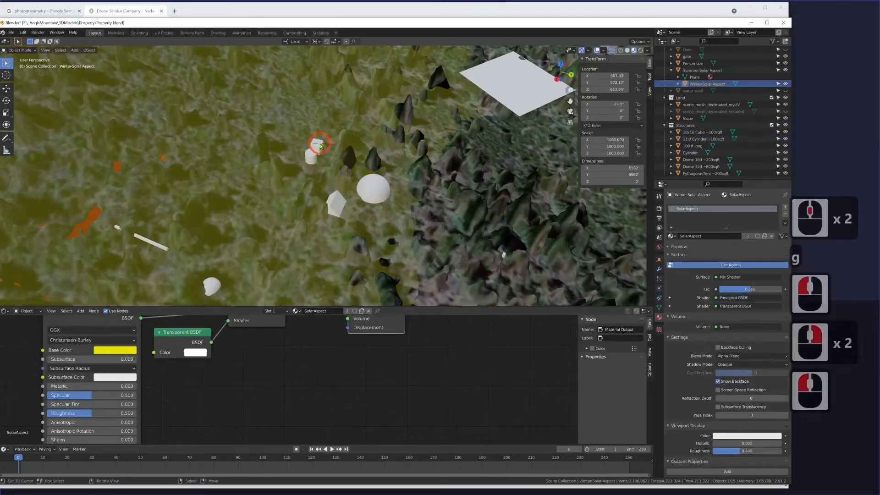
{"action": "left_click", "coordinate": [778, 84]}
{"action": "left_click", "coordinate": [779, 70]}
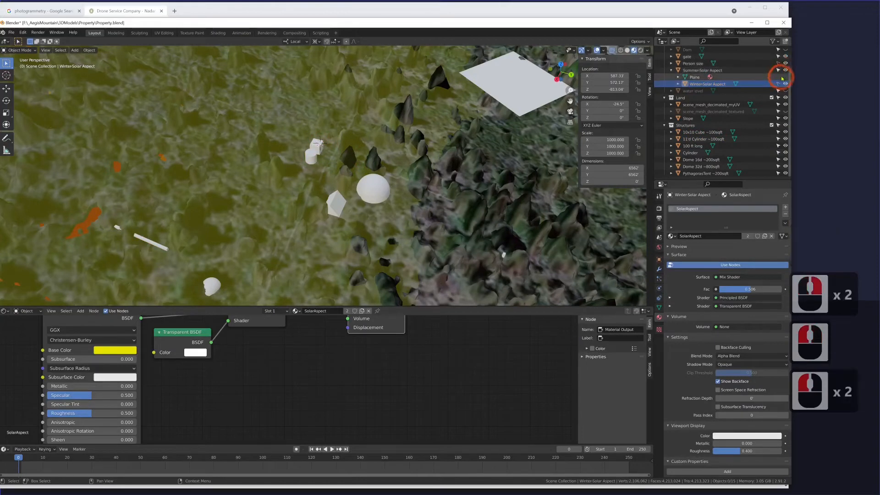
{"action": "left_click", "coordinate": [779, 71]}
{"action": "left_click", "coordinate": [776, 64]}
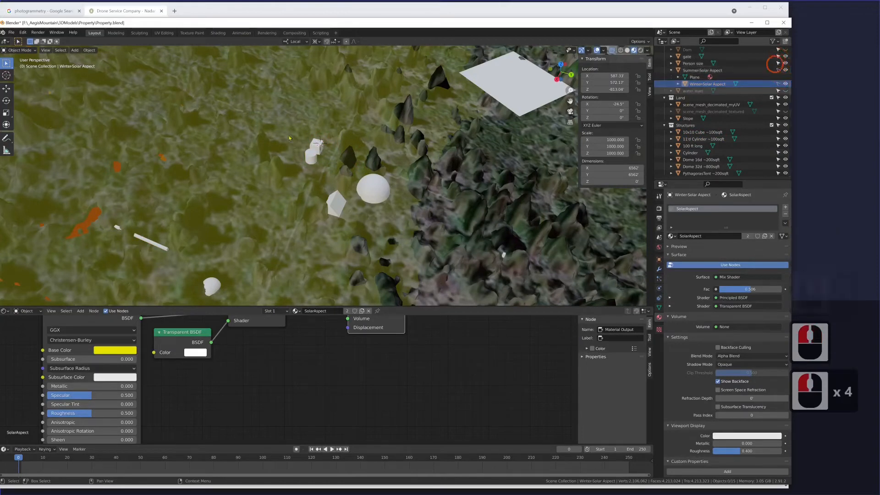
- Select 10x10 Cube ~100sqft and 11'd Cylinder ~100sqft together and lower them about 8.2 ft along Z
{"action": "left_click", "coordinate": [314, 158]}
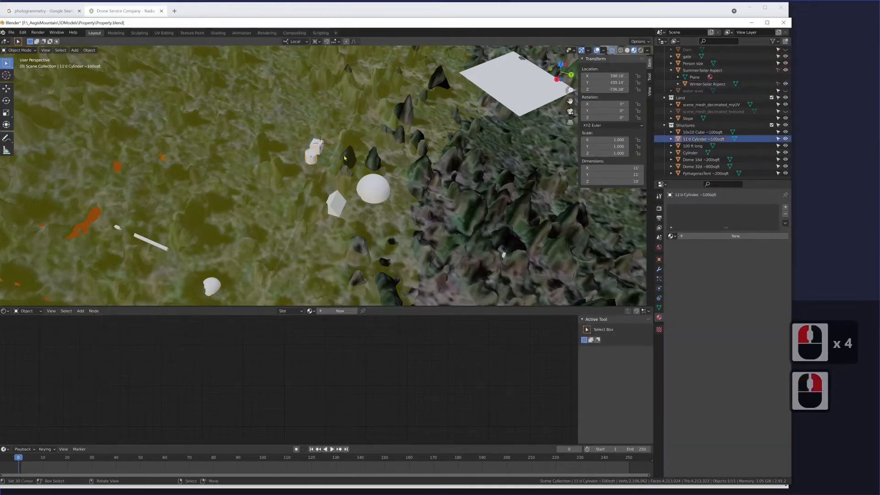
{"action": "middle_click_drag", "start_coordinate": [345, 158], "coordinate": [317, 157]}
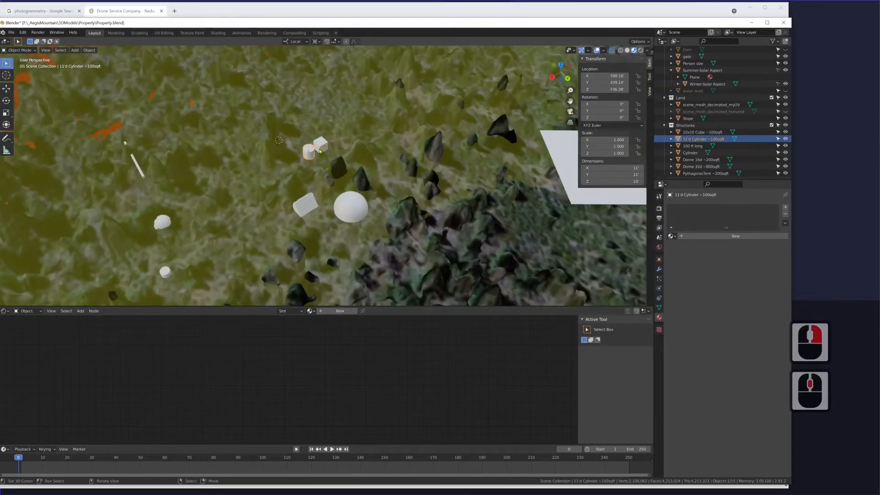
{"action": "left_click", "coordinate": [332, 147]}
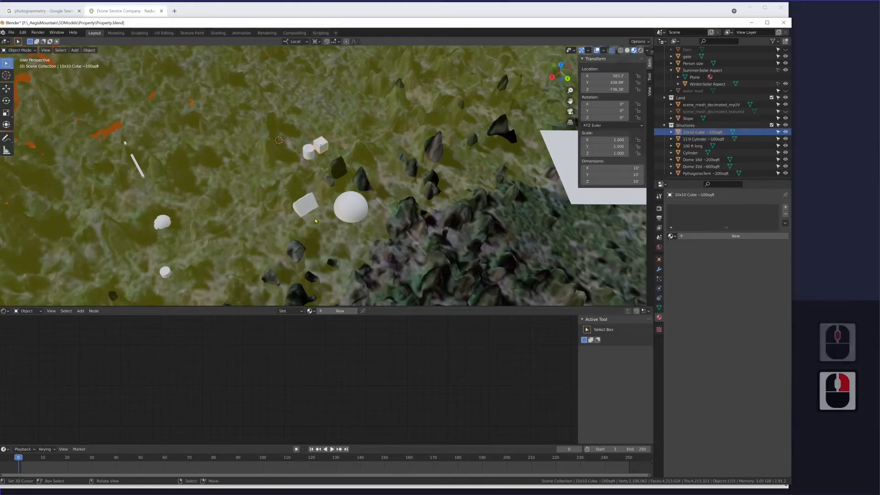
{"action": "mouse_move", "coordinate": [334, 164]}
{"action": "middle_mouse_down"}
{"action": "mouse_move", "coordinate": [365, 173]}
{"action": "mouse_move", "coordinate": [359, 146]}
{"action": "mouse_move", "coordinate": [331, 151]}
{"action": "middle_mouse_up"}
{"action": "left_click", "coordinate": [321, 140], "text": "shift"}
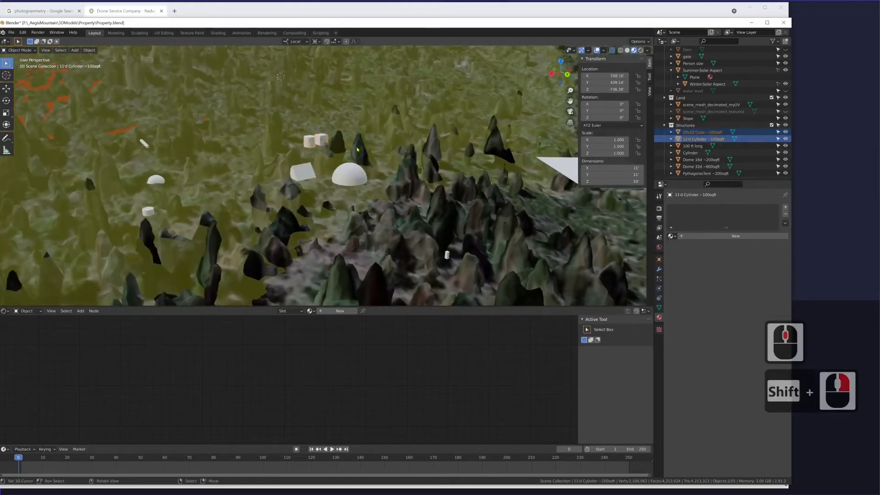
{"action": "key", "text": "g"}
{"action": "key", "text": "z"}
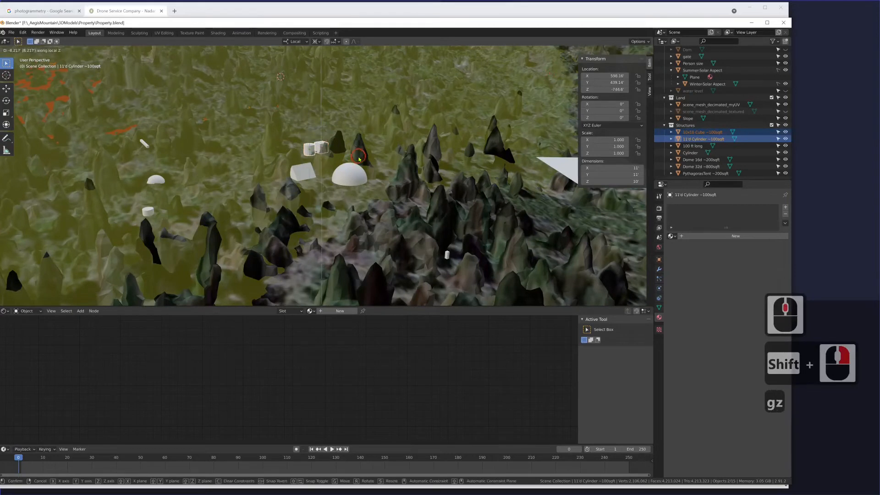
{"action": "left_click", "coordinate": [359, 159]}
- Check Dome 32d ~800sqft's dimensions, and move Dome 16d ~200sqft about 12.6 ft along negative X and 10.9 ft up
{"action": "left_click", "coordinate": [353, 179]}
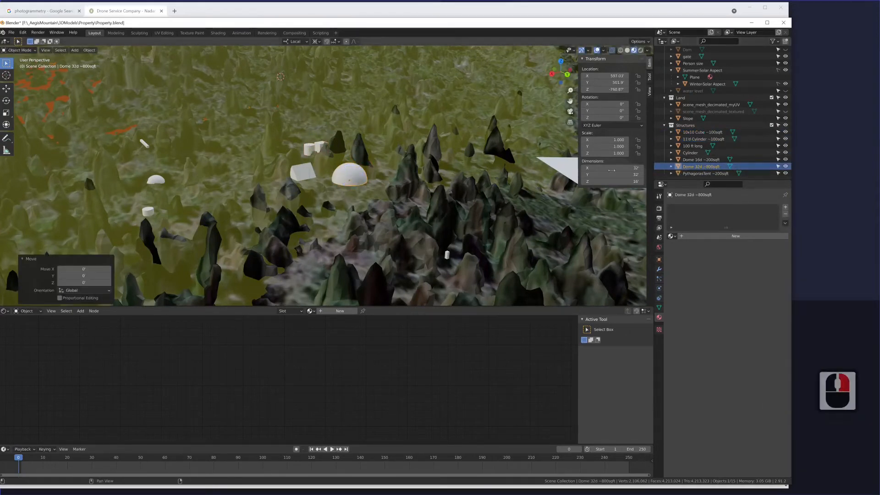
{"action": "middle_click_drag", "start_coordinate": [339, 172], "coordinate": [359, 197]}
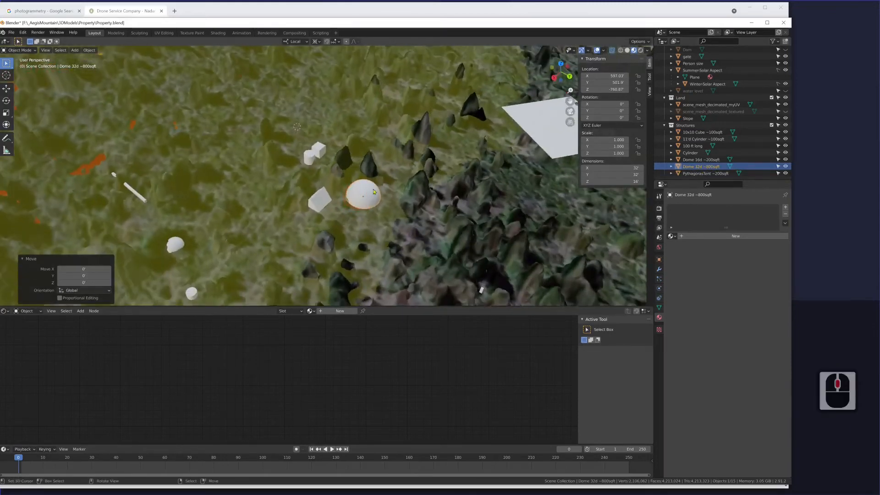
{"action": "right_click", "coordinate": [697, 160]}
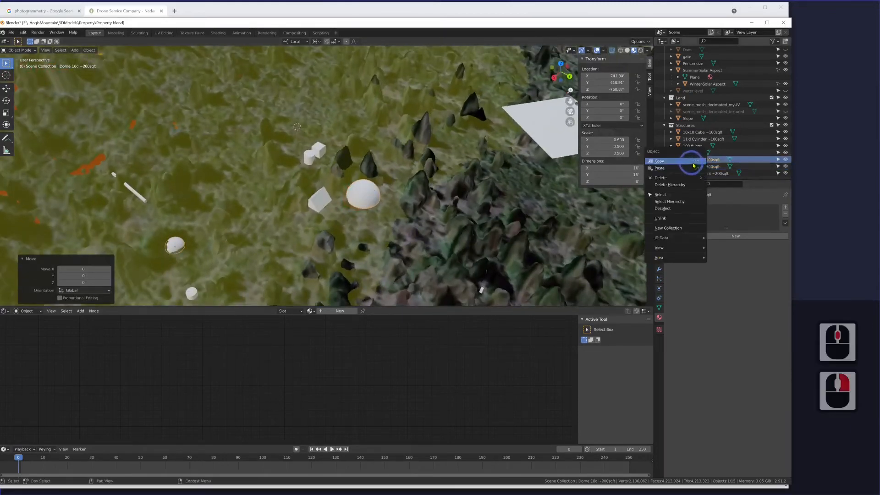
{"action": "left_click", "coordinate": [714, 160]}
{"action": "left_click", "coordinate": [698, 161]}
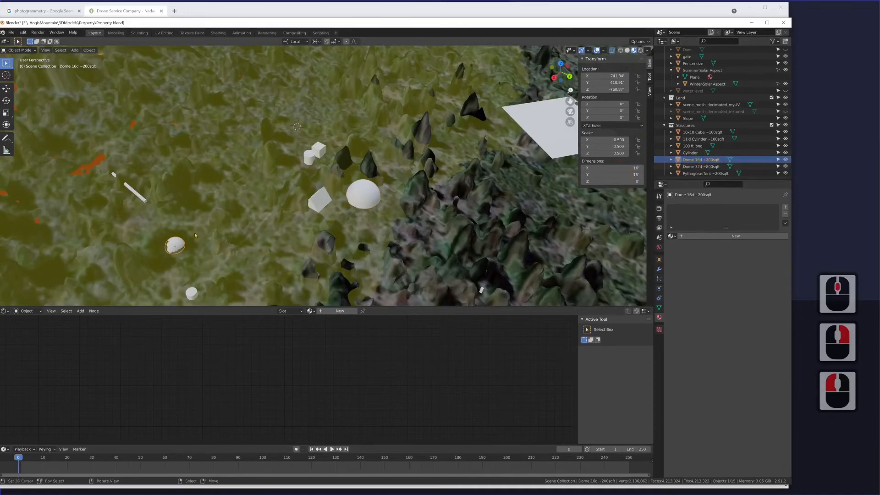
{"action": "key", "text": "g"}
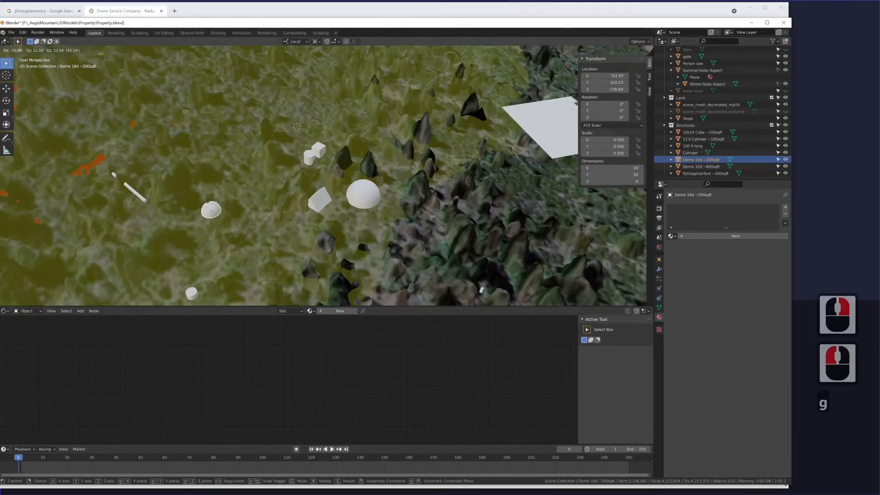
{"action": "left_click", "coordinate": [195, 224]}
{"action": "middle_click_drag", "start_coordinate": [197, 225], "coordinate": [205, 198]}
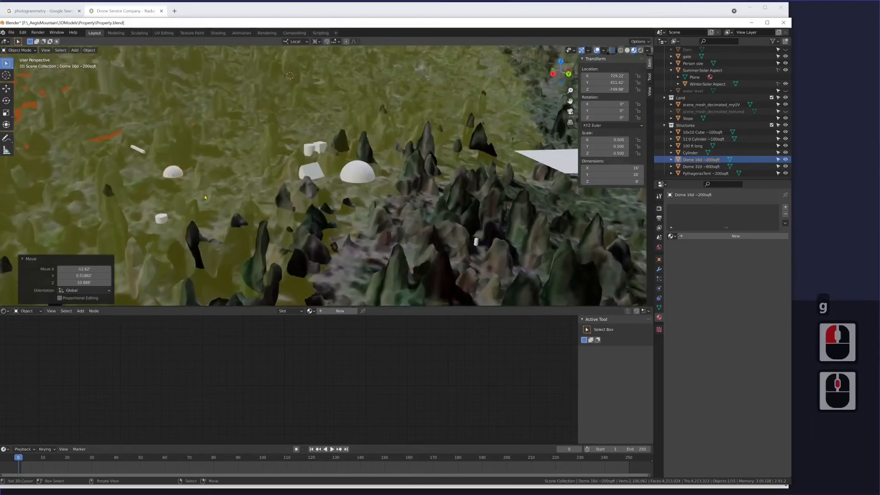
- Move the 2500 gallon water tank about 9.6 ft along negative X and 24.5 ft up, near the smaller dome
{"action": "left_click", "coordinate": [163, 220]}
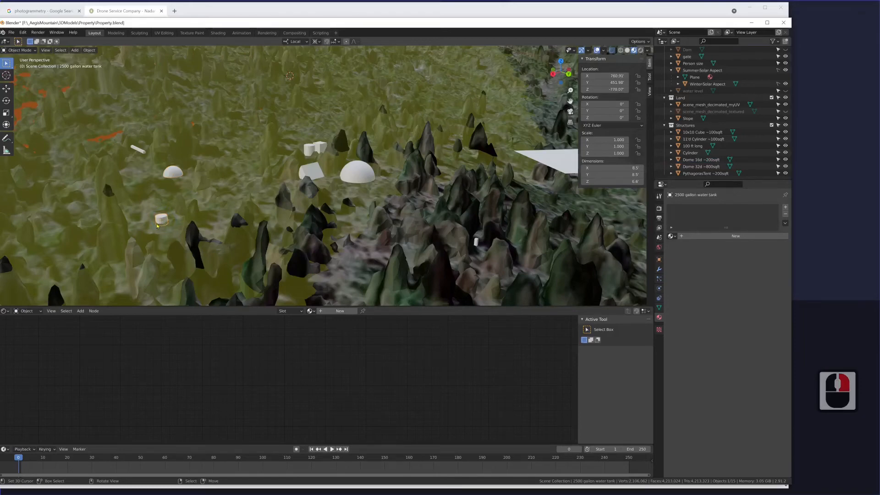
{"action": "key", "text": "g"}
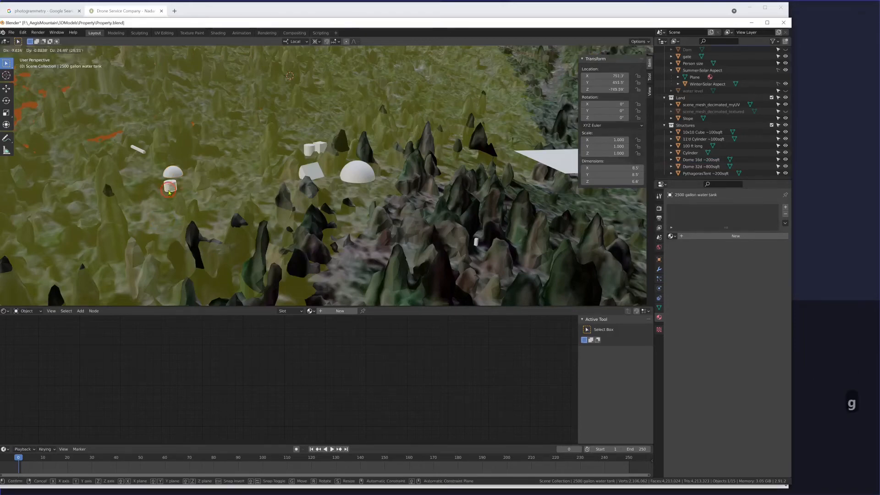
{"action": "left_click", "coordinate": [167, 183]}
- Examine the placed structures, the pond liner and the surrounding terrain out to the road from several angles and distances
{"action": "middle_click_drag", "start_coordinate": [184, 197], "coordinate": [309, 190]}
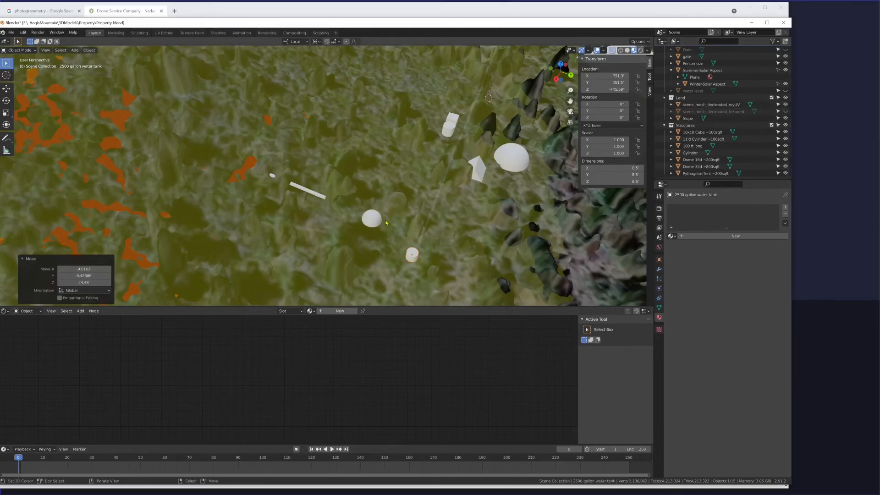
{"action": "middle_click_drag", "start_coordinate": [386, 224], "coordinate": [351, 205]}
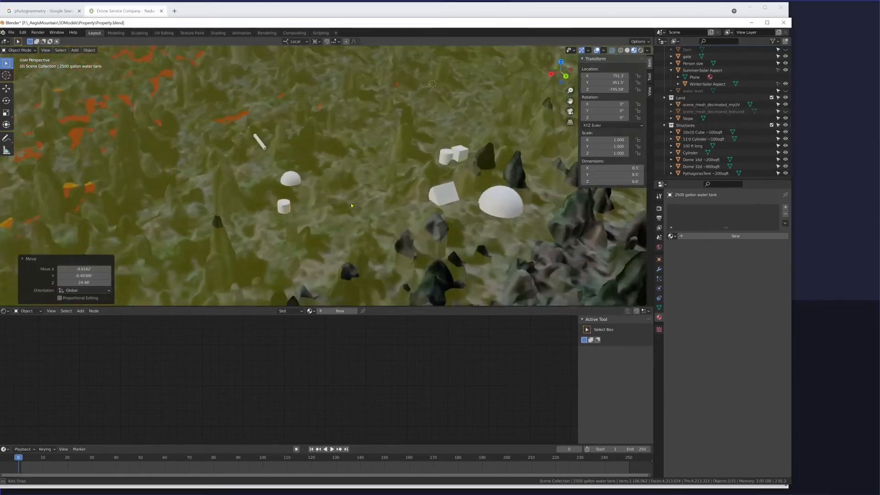
{"action": "scroll", "coordinate": [352, 206], "scroll_direction": "down", "scroll_amount": 6}
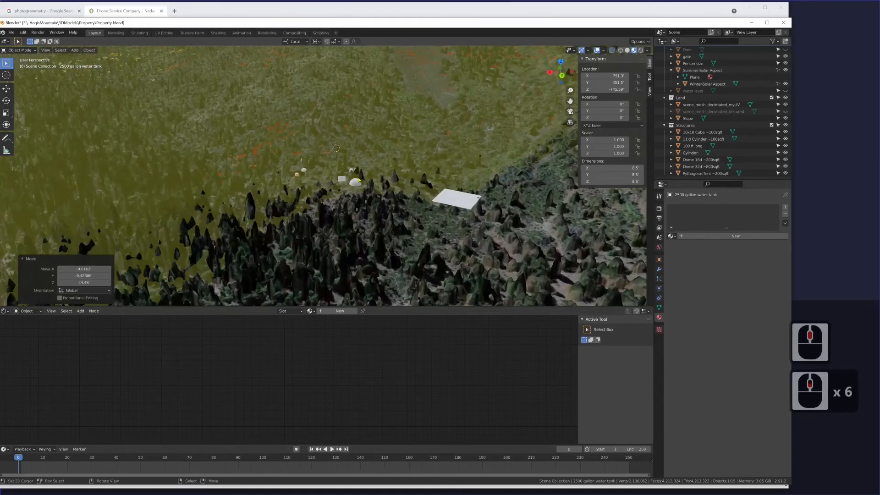
{"action": "mouse_move", "coordinate": [397, 202]}
{"action": "middle_mouse_down"}
{"action": "mouse_move", "coordinate": [380, 205]}
{"action": "mouse_move", "coordinate": [411, 211]}
{"action": "middle_mouse_up"}
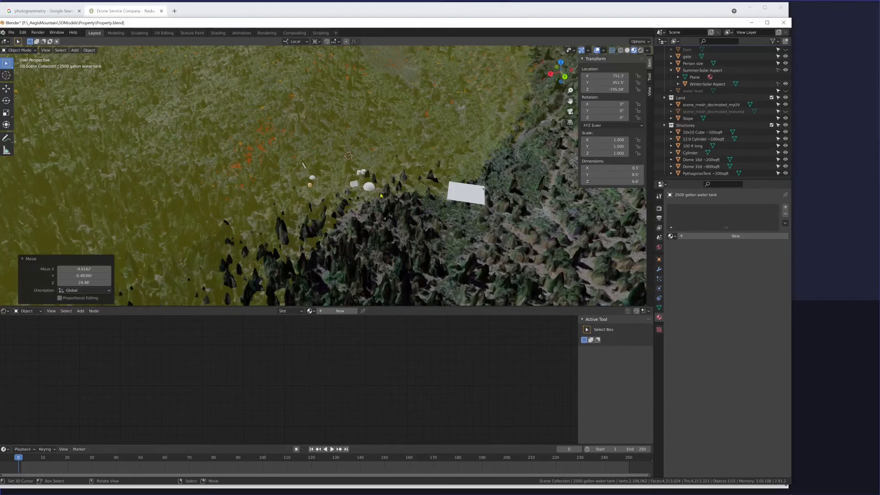
{"action": "scroll", "coordinate": [381, 195], "scroll_direction": "down", "scroll_amount": 4}
{"action": "middle_click_drag", "start_coordinate": [380, 198], "coordinate": [414, 201]}
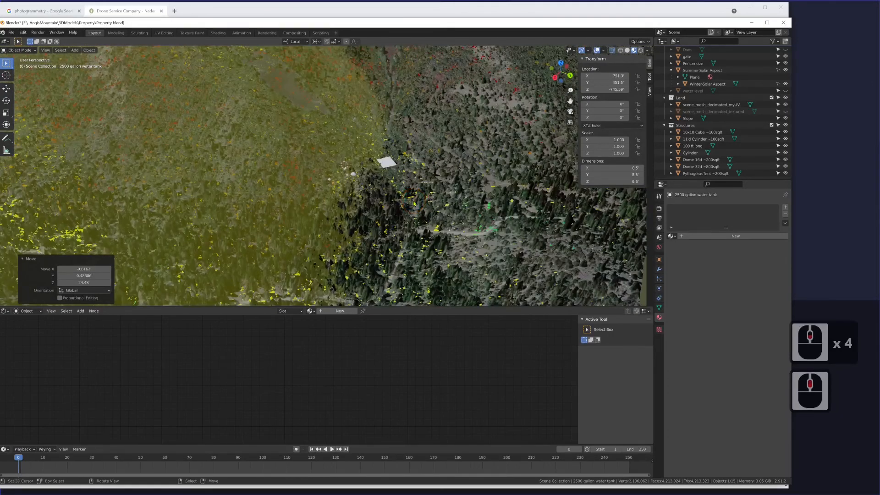
{"action": "scroll", "coordinate": [414, 204], "scroll_direction": "up", "scroll_amount": 6}
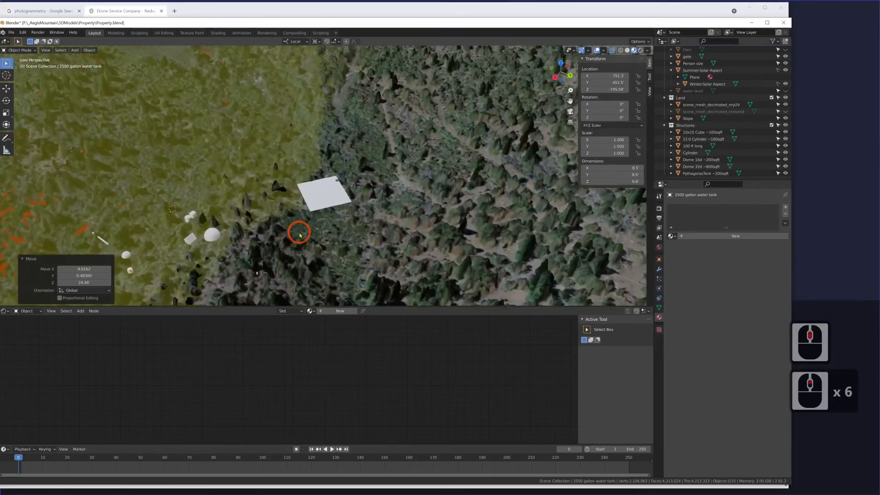
{"action": "middle_click_drag", "start_coordinate": [378, 205], "coordinate": [343, 182]}
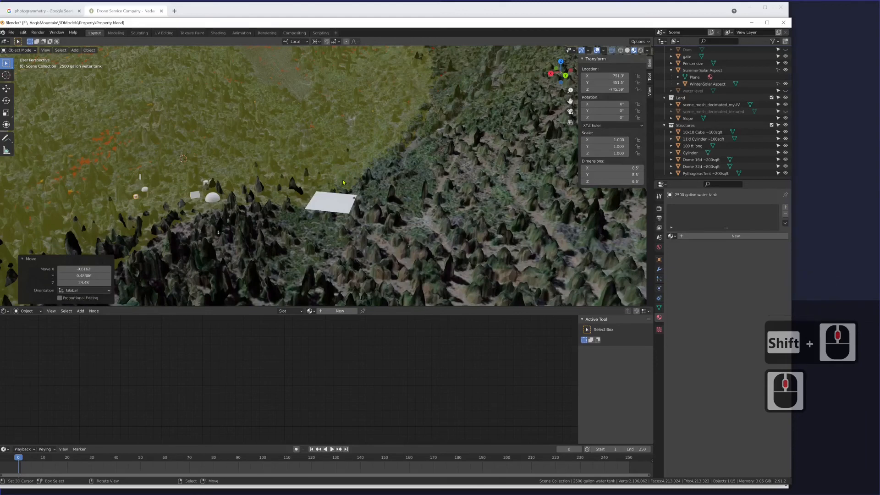
{"action": "middle_click_drag", "start_coordinate": [343, 182], "coordinate": [413, 159]}
{"action": "middle_click_drag", "start_coordinate": [518, 196], "coordinate": [522, 188], "text": "shift"}
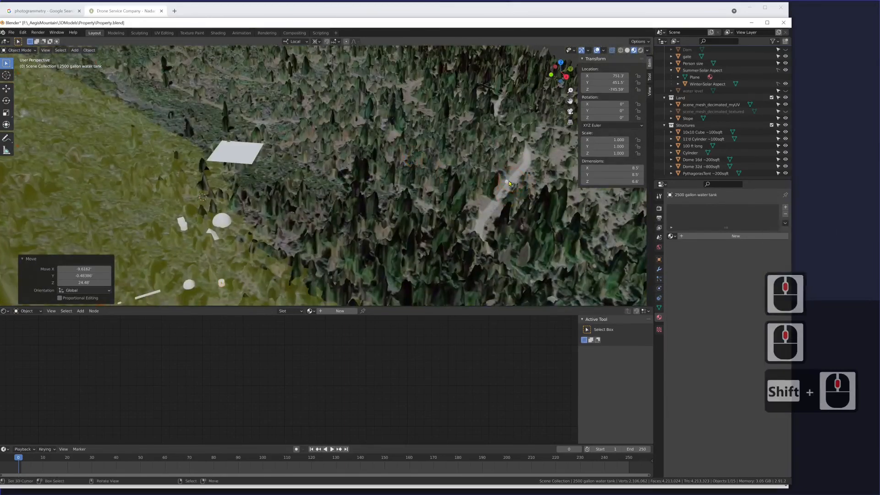
- Select the Cylinder beside the road, frame it in the view, and examine the nearby trees and ground at close range
{"action": "left_click", "coordinate": [509, 183]}
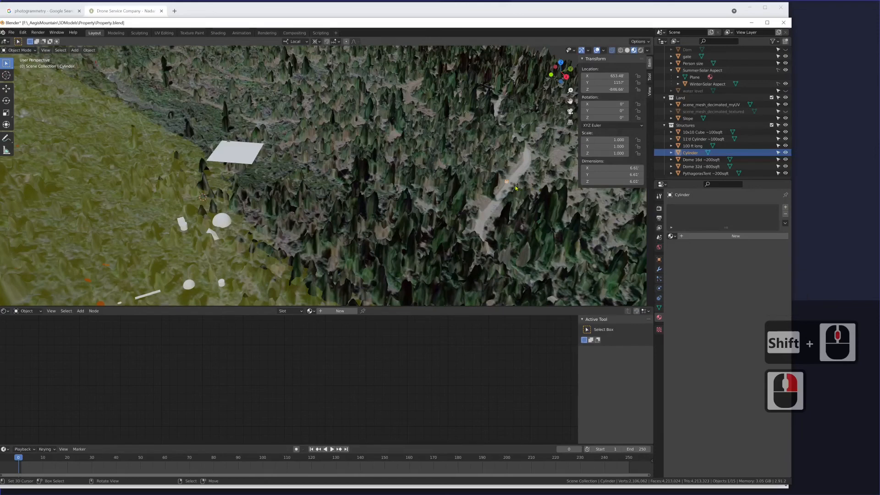
{"action": "key", "text": "KP_Decimal"}
{"action": "scroll", "coordinate": [444, 145], "scroll_direction": "down", "scroll_amount": 4}
{"action": "scroll", "coordinate": [449, 139], "scroll_direction": "up", "scroll_amount": 4}
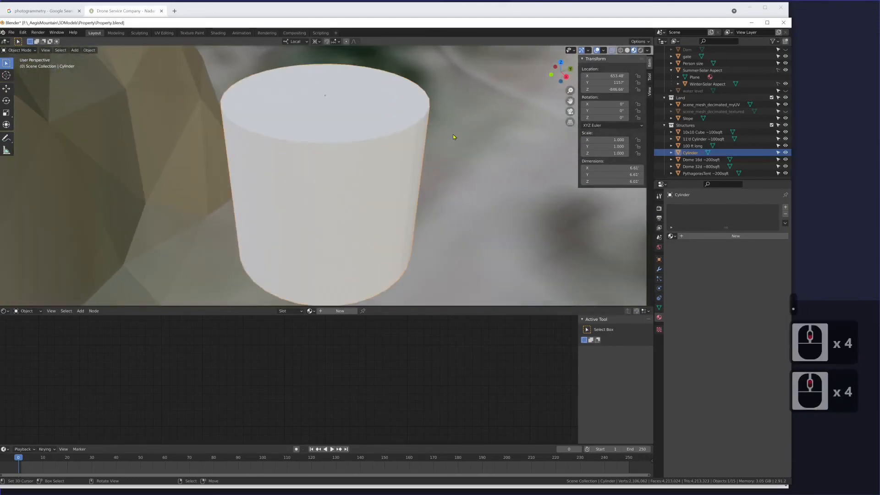
{"action": "middle_click_drag", "start_coordinate": [453, 134], "coordinate": [390, 139]}
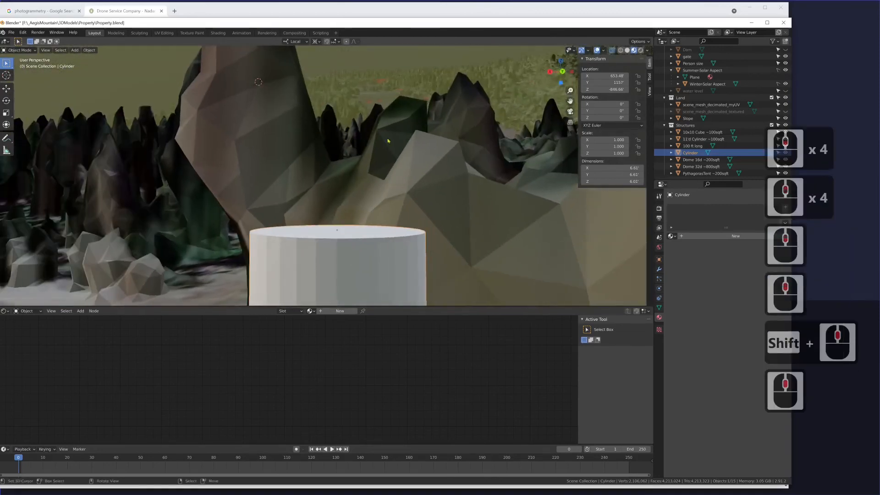
{"action": "middle_click_drag", "start_coordinate": [364, 169], "coordinate": [463, 169], "text": "shift"}
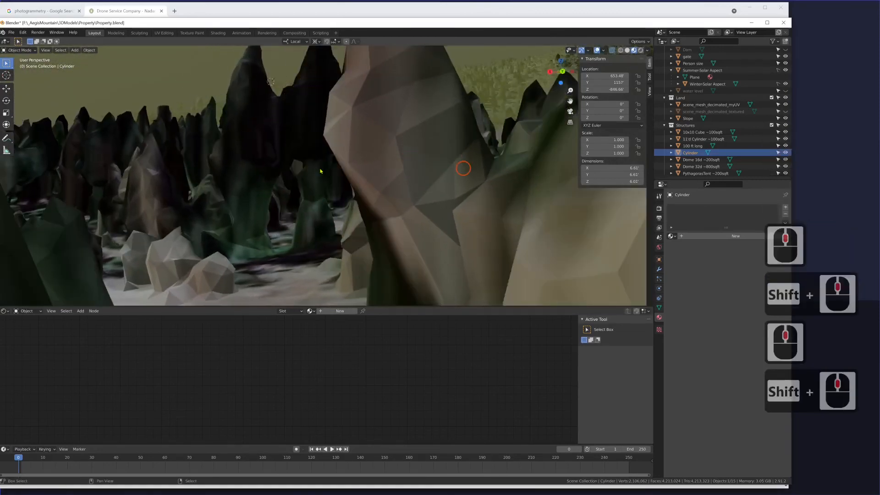
{"action": "middle_click_drag", "start_coordinate": [320, 171], "coordinate": [507, 167], "text": "shift"}
{"action": "middle_click_drag", "start_coordinate": [381, 170], "coordinate": [435, 237], "text": "shift"}
- View the road, pond liner and structure sites together within the wider property
{"action": "scroll", "coordinate": [454, 151], "scroll_direction": "down", "scroll_amount": 3}
{"action": "scroll", "coordinate": [373, 160], "scroll_direction": "down", "scroll_amount": 3}
{"action": "scroll", "coordinate": [373, 160], "scroll_direction": "down", "scroll_amount": 9}
{"action": "scroll", "coordinate": [404, 166], "scroll_direction": "down", "scroll_amount": 9}
{"action": "scroll", "coordinate": [503, 145], "scroll_direction": "down", "scroll_amount": 3}
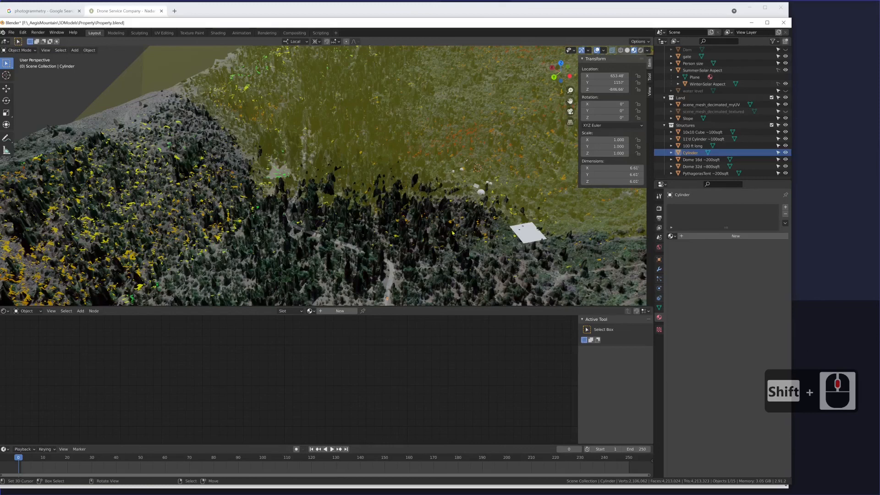
{"action": "middle_click_drag", "start_coordinate": [419, 209], "coordinate": [452, 204]}
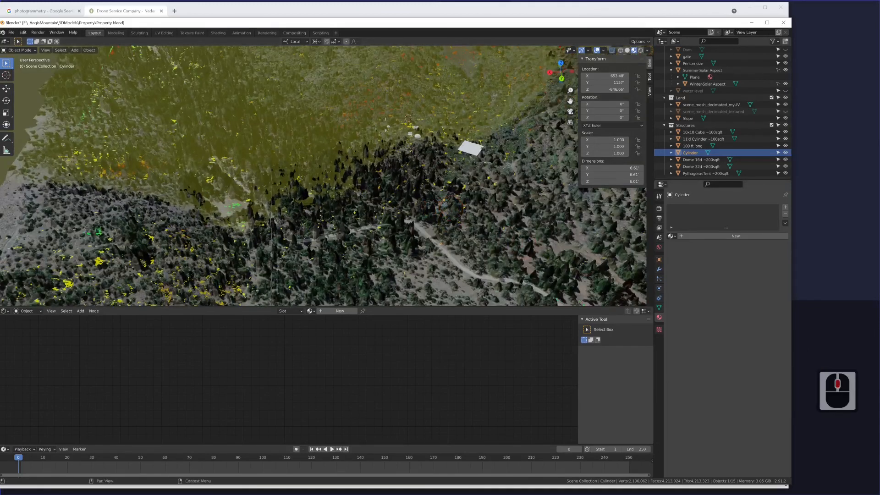